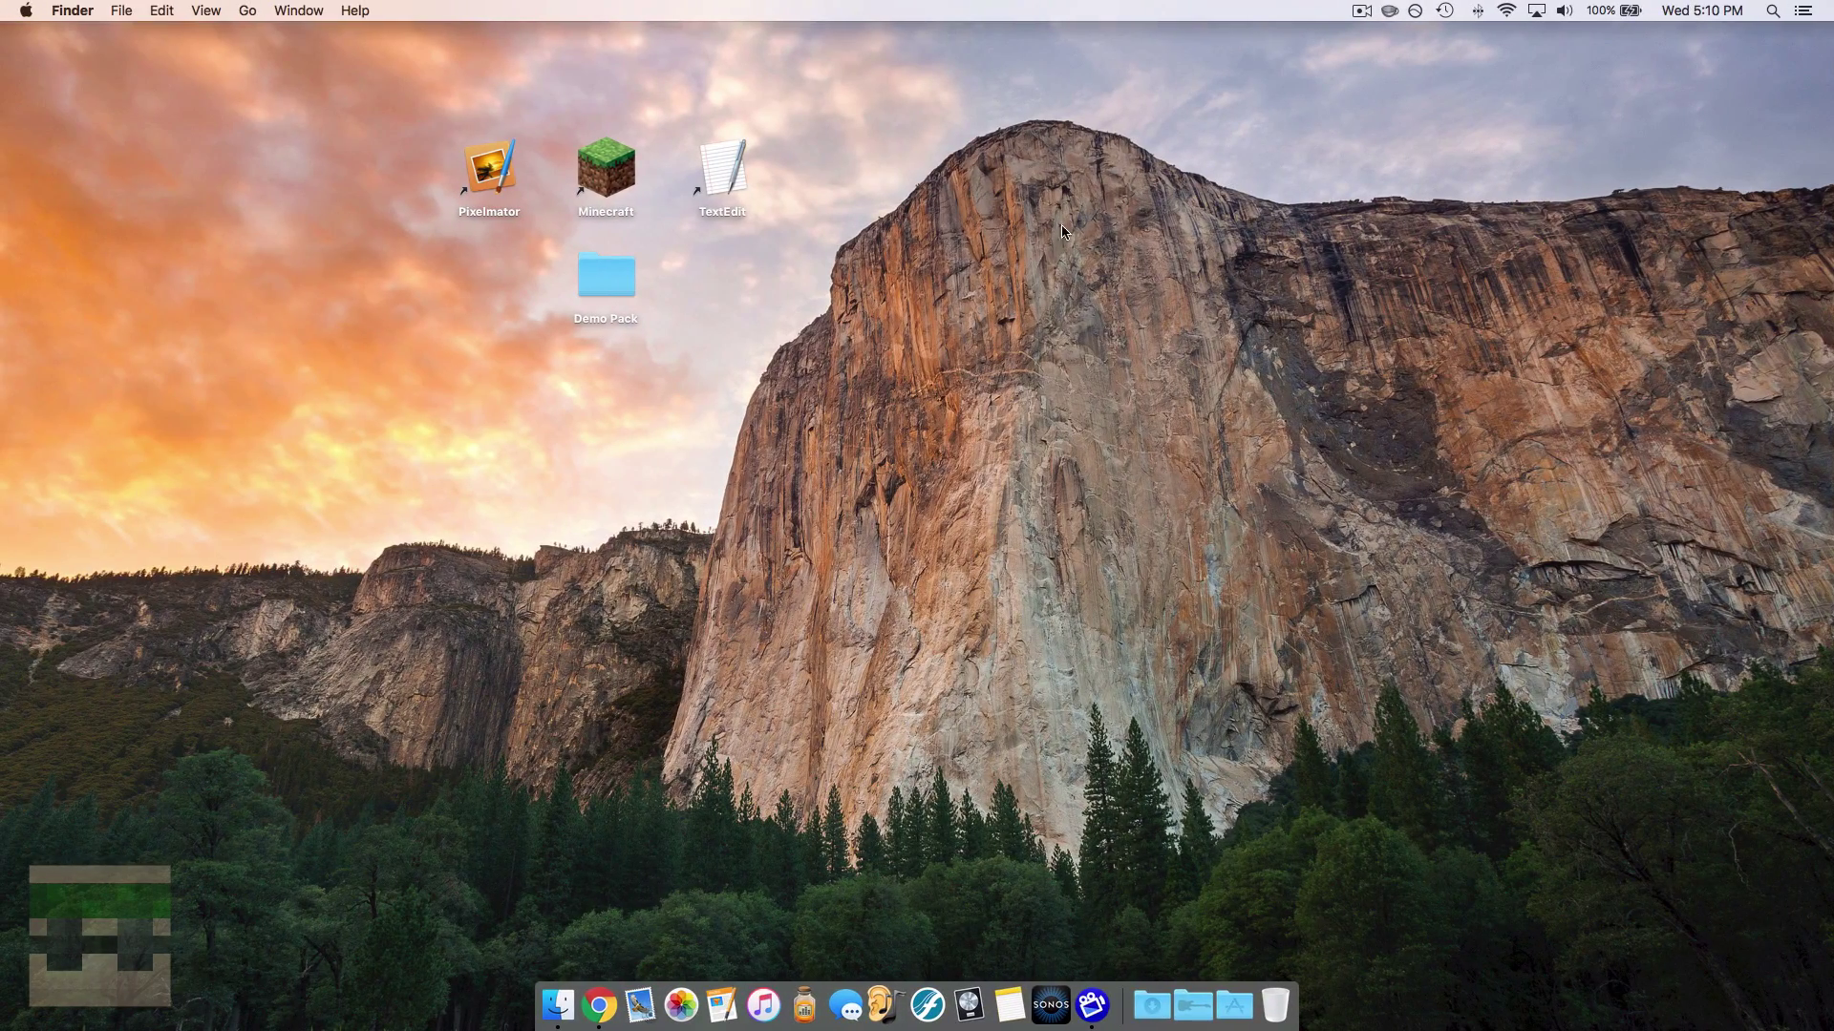
Navigate from Demo Pack through assets, minecraft and textures into the blocks folder.
double_click(619, 277)
drag(1427, 83, 1128, 212)
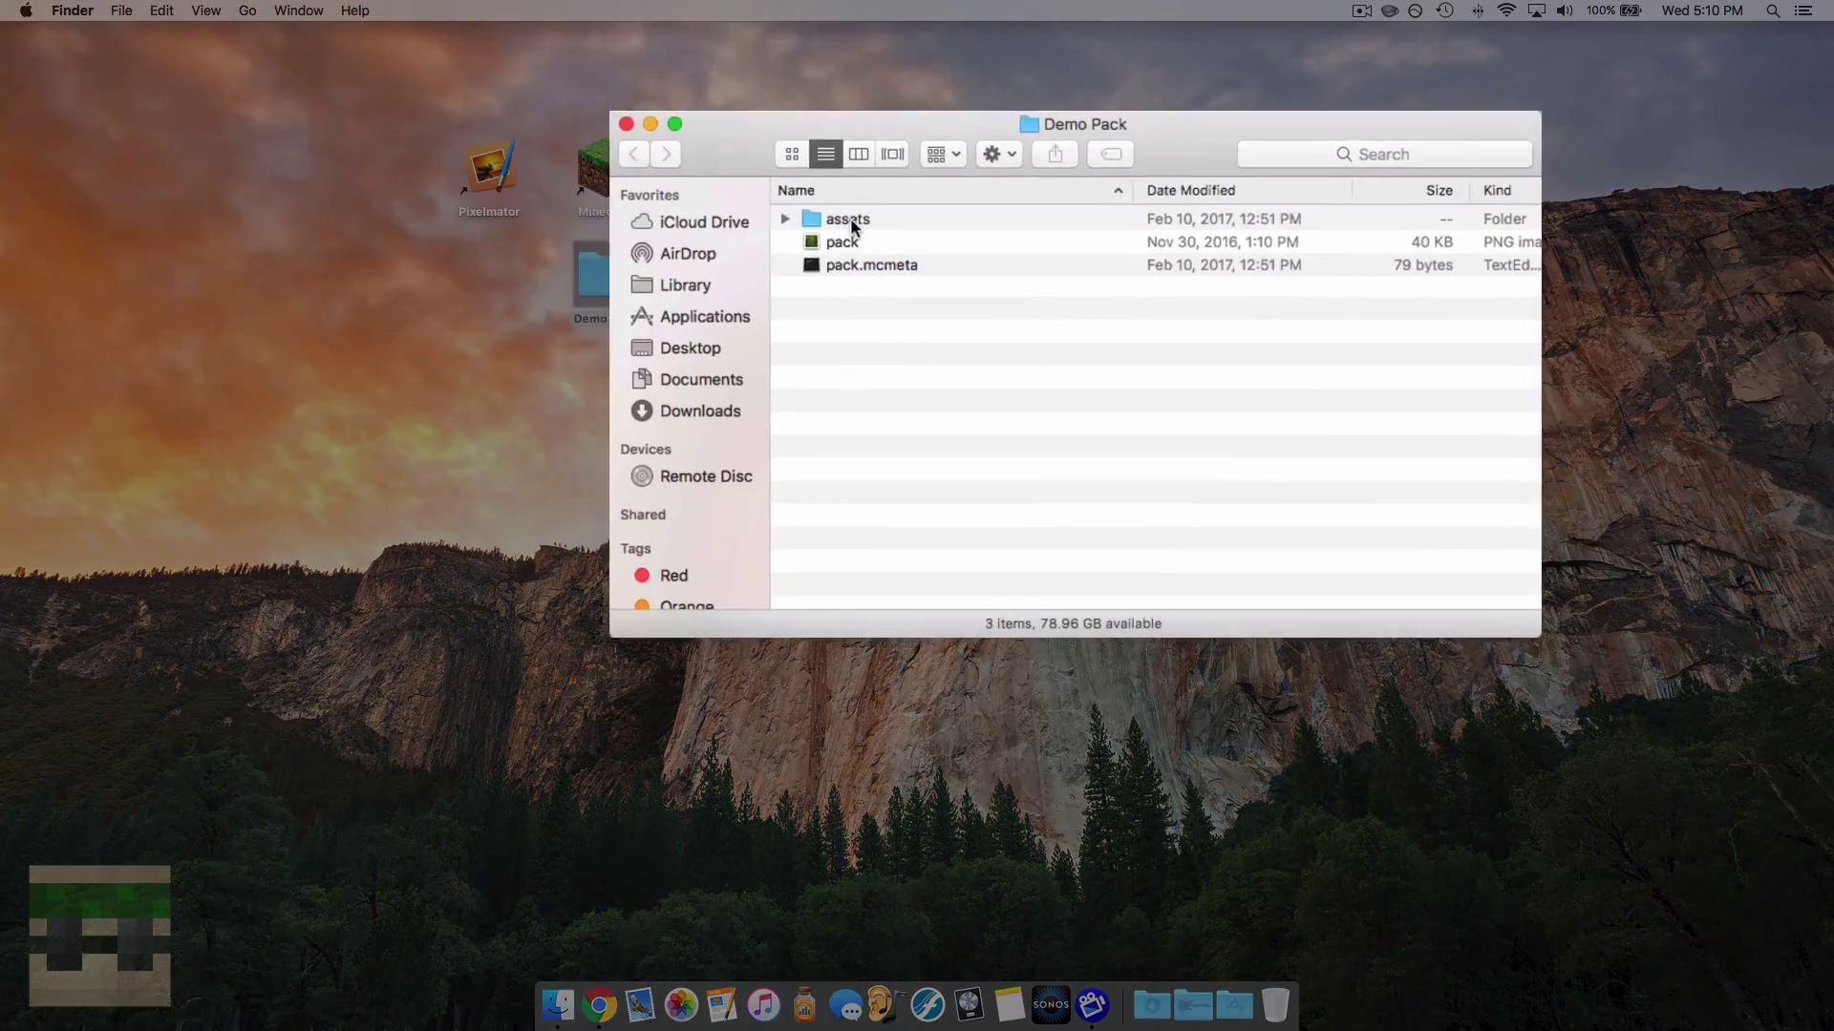
double_click(898, 253)
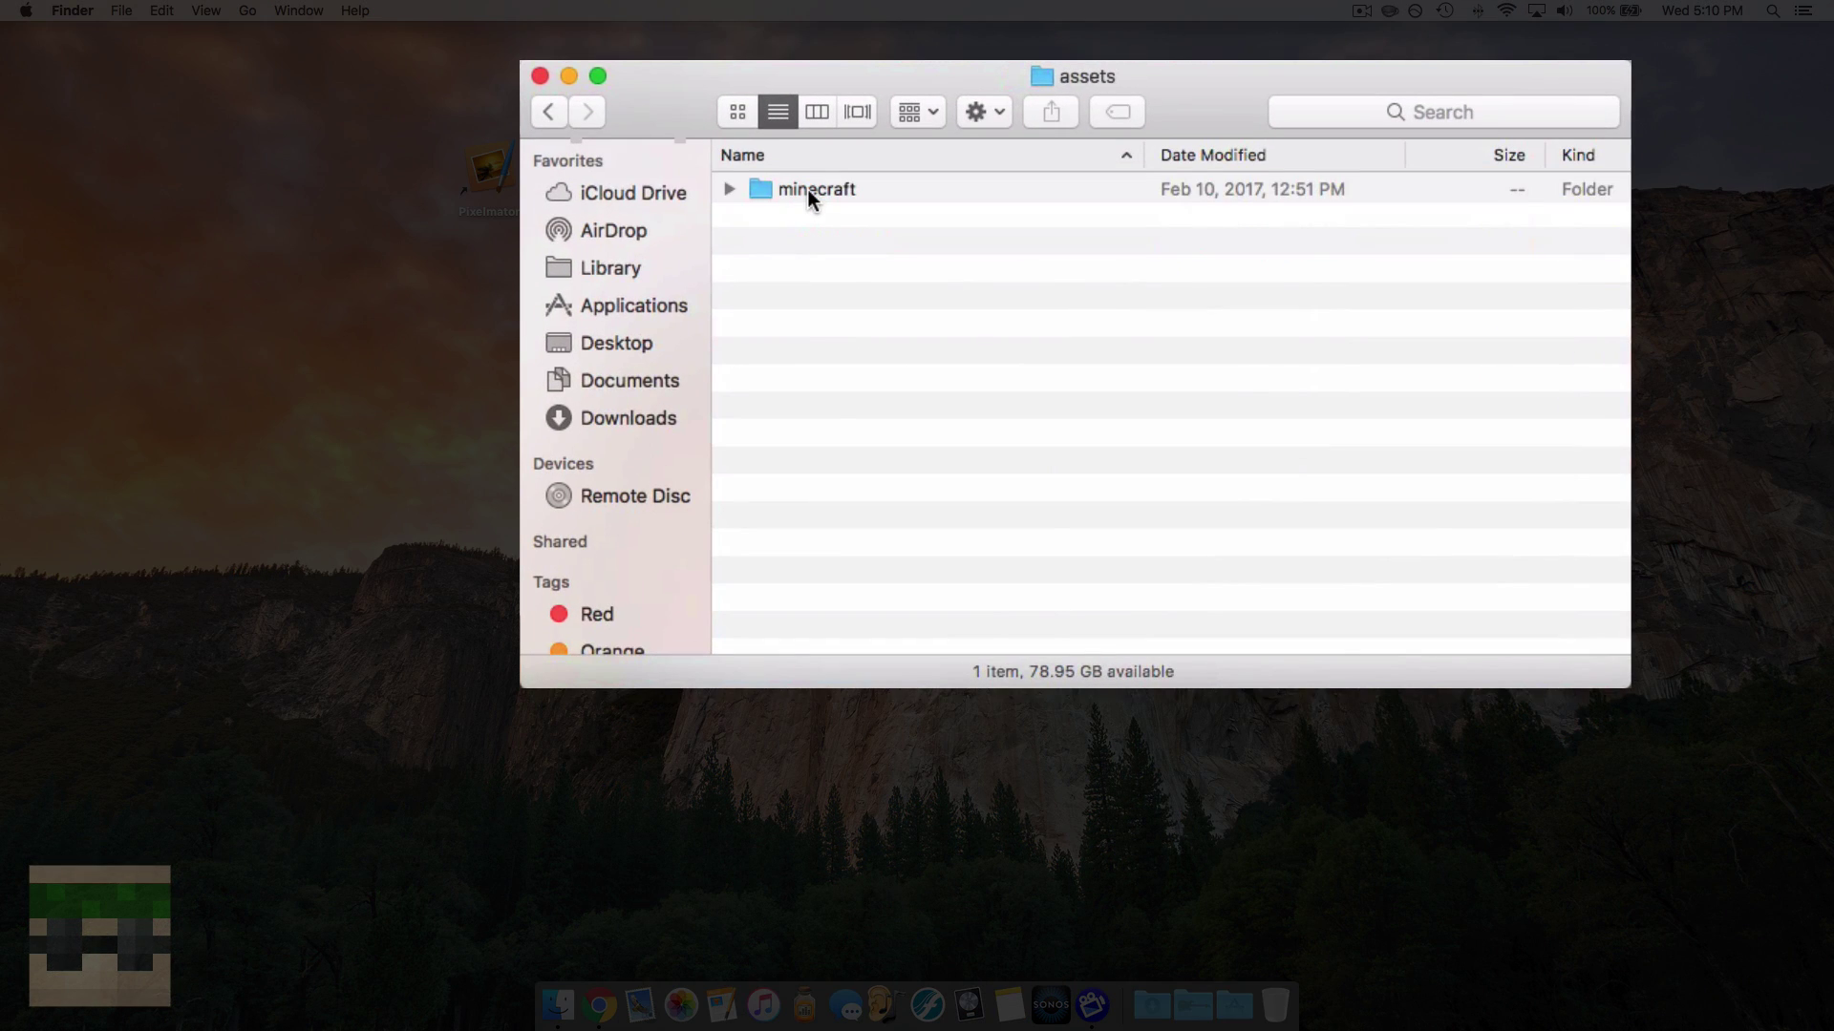
double_click(806, 189)
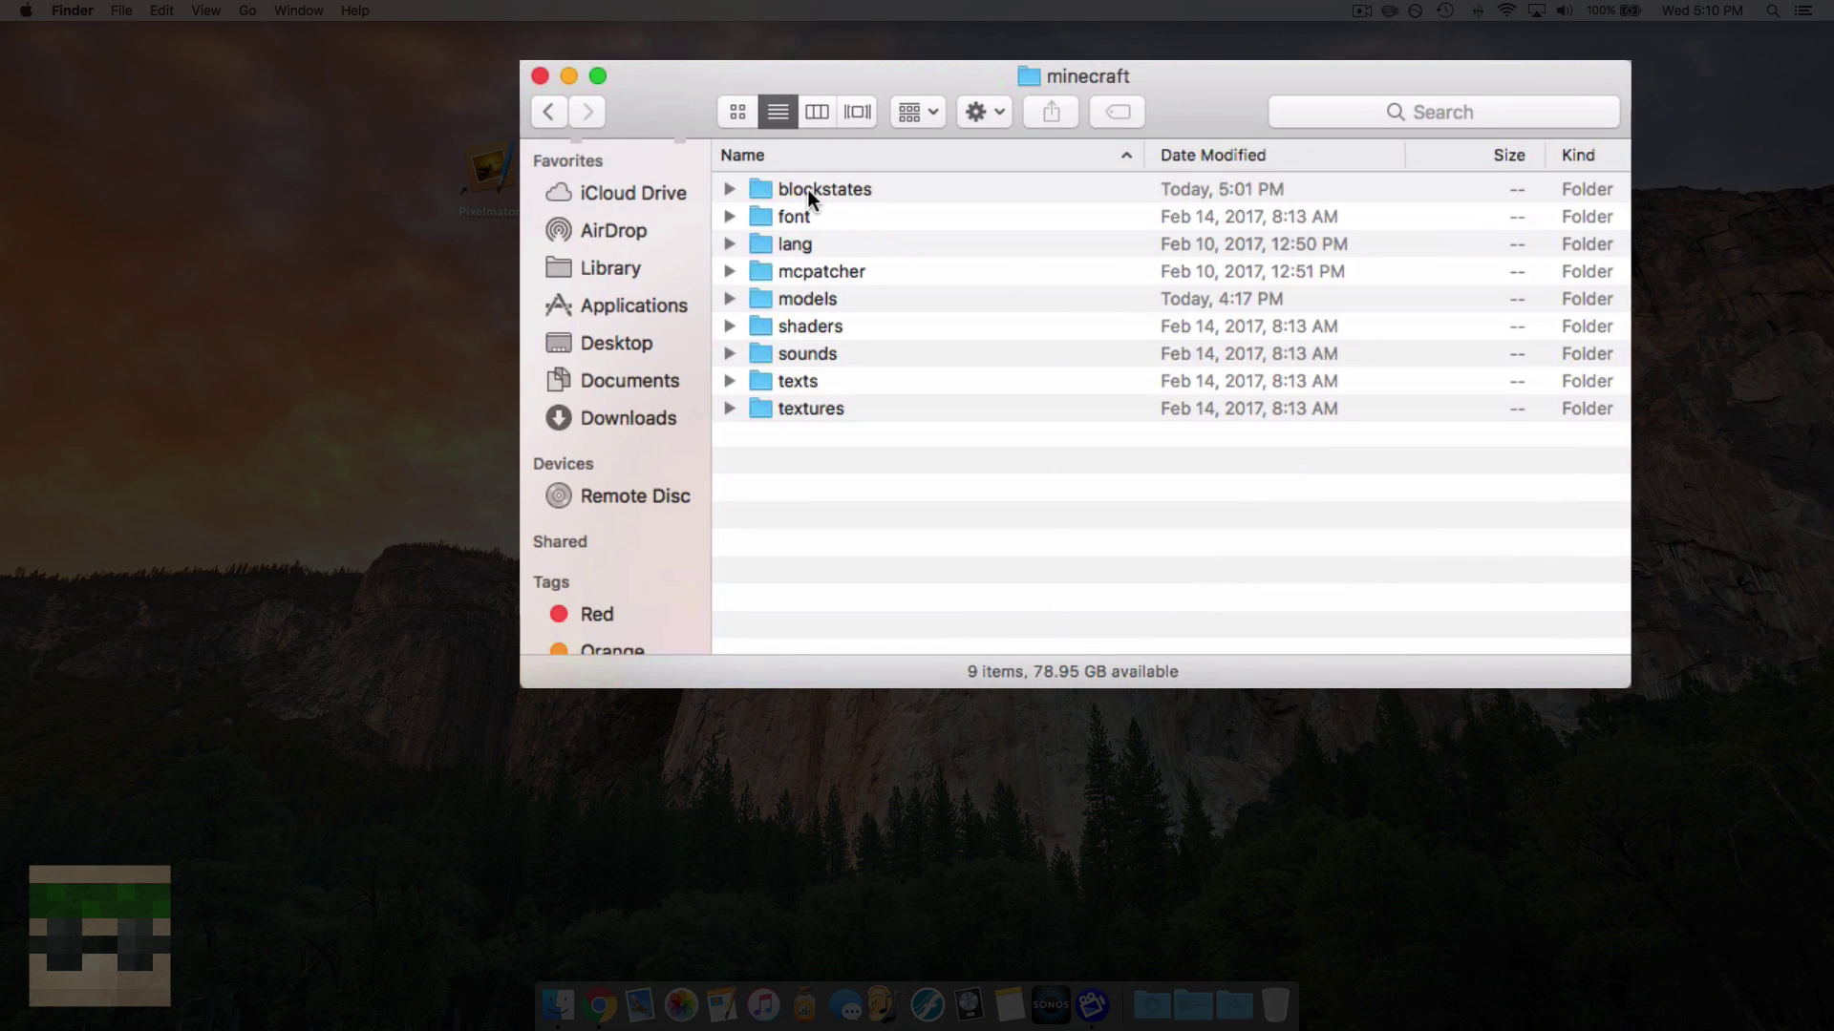
double_click(831, 406)
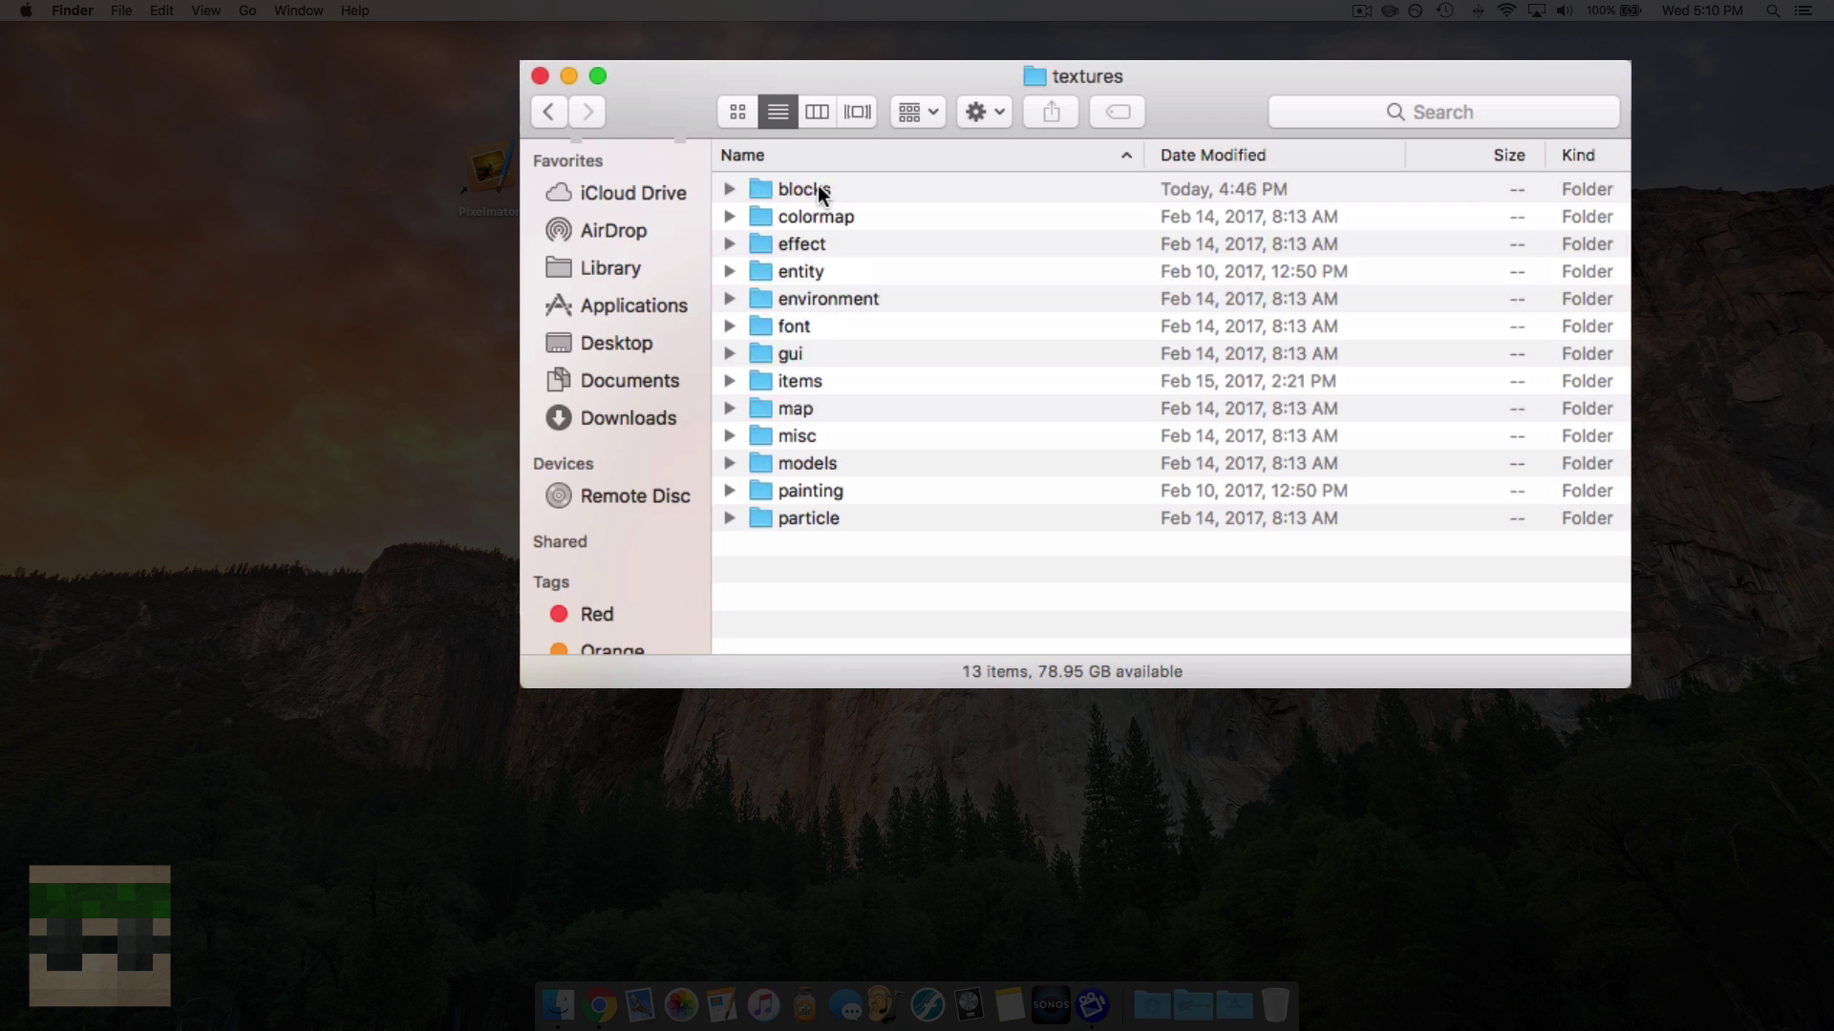
double_click(818, 188)
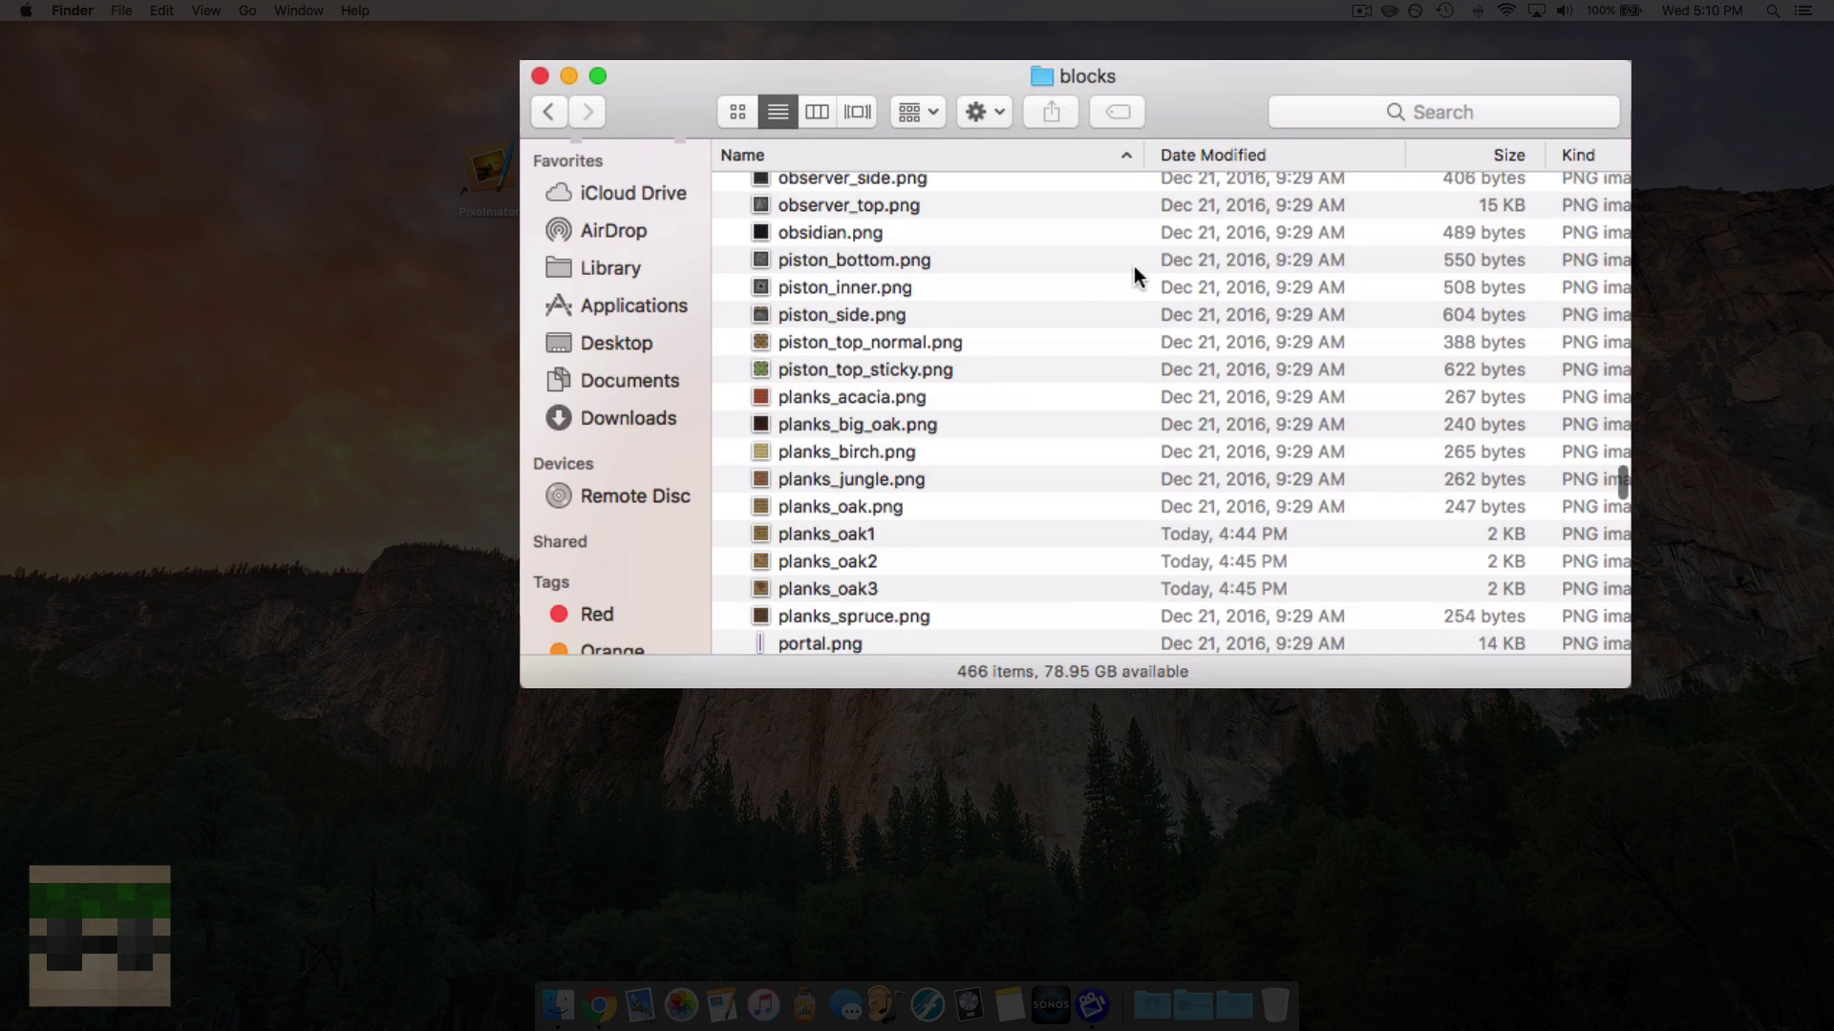
Show the block textures as icons and bring up the context menu for bookshelf.png.
drag(1194, 119, 1129, 125)
scroll(884, 460, up, 8)
scroll(885, 460, up, 5)
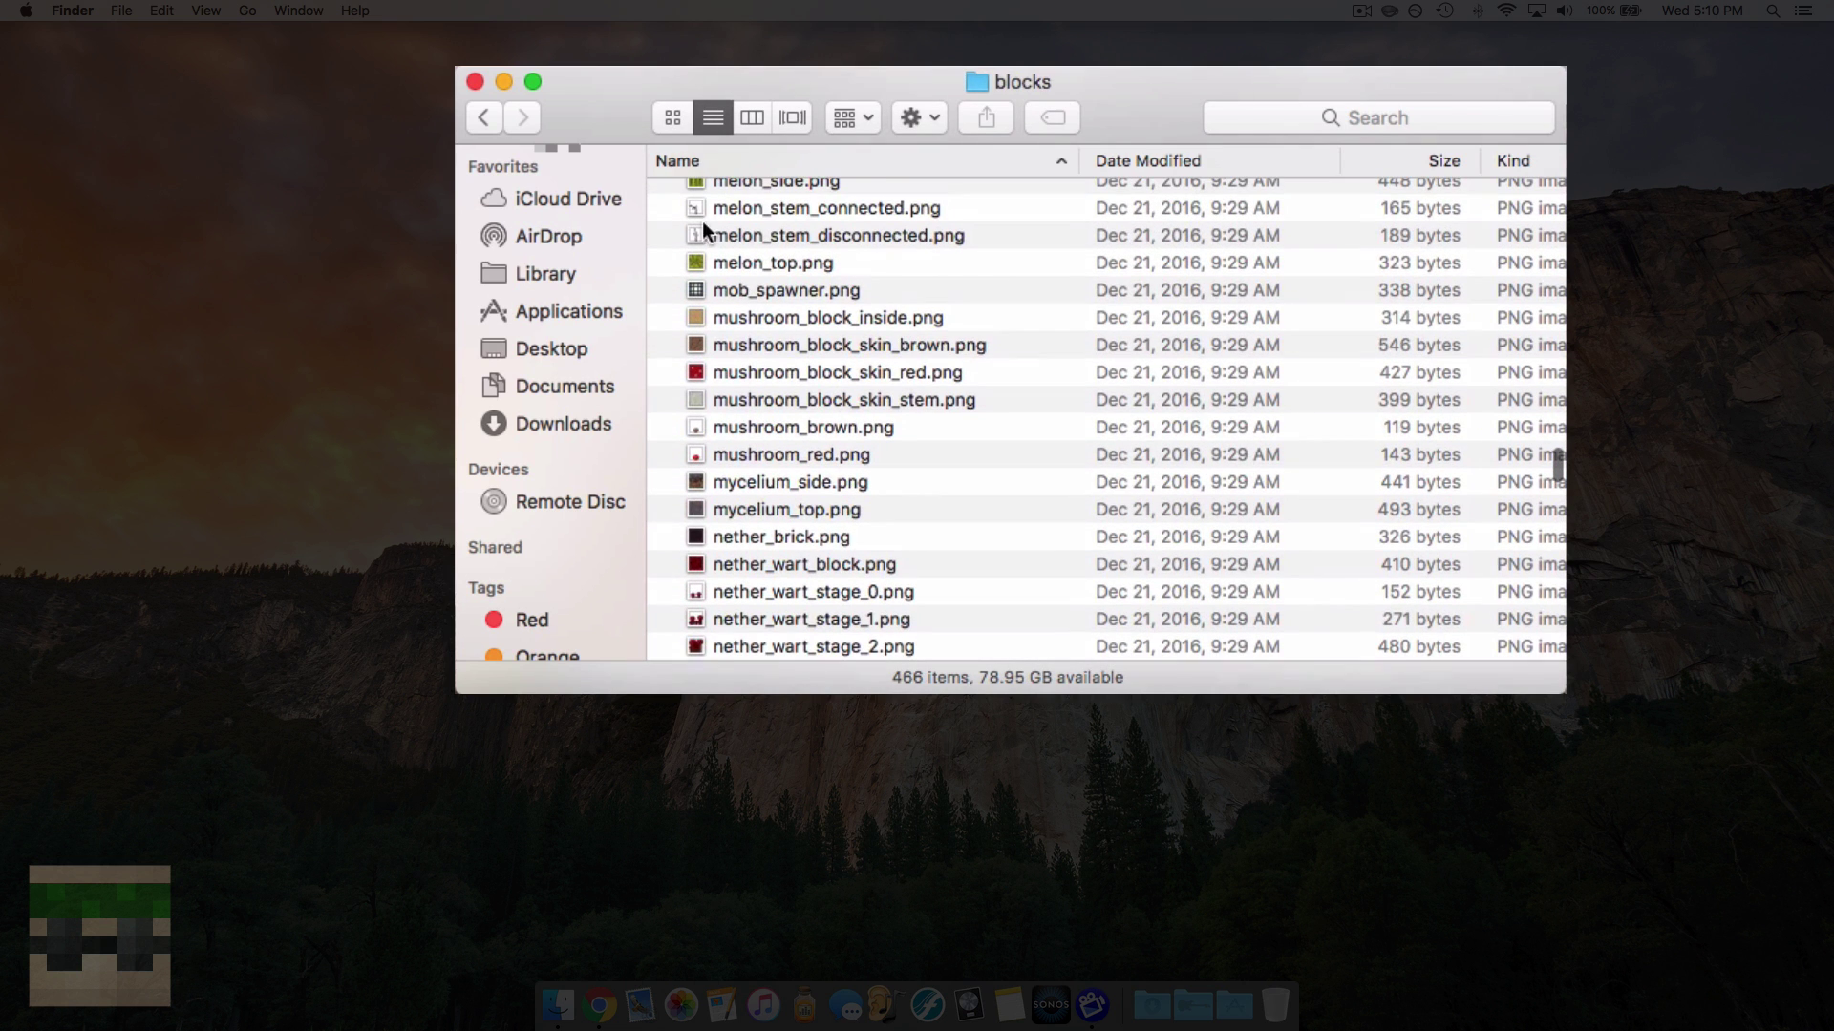
click(681, 127)
scroll(1034, 449, up, 2)
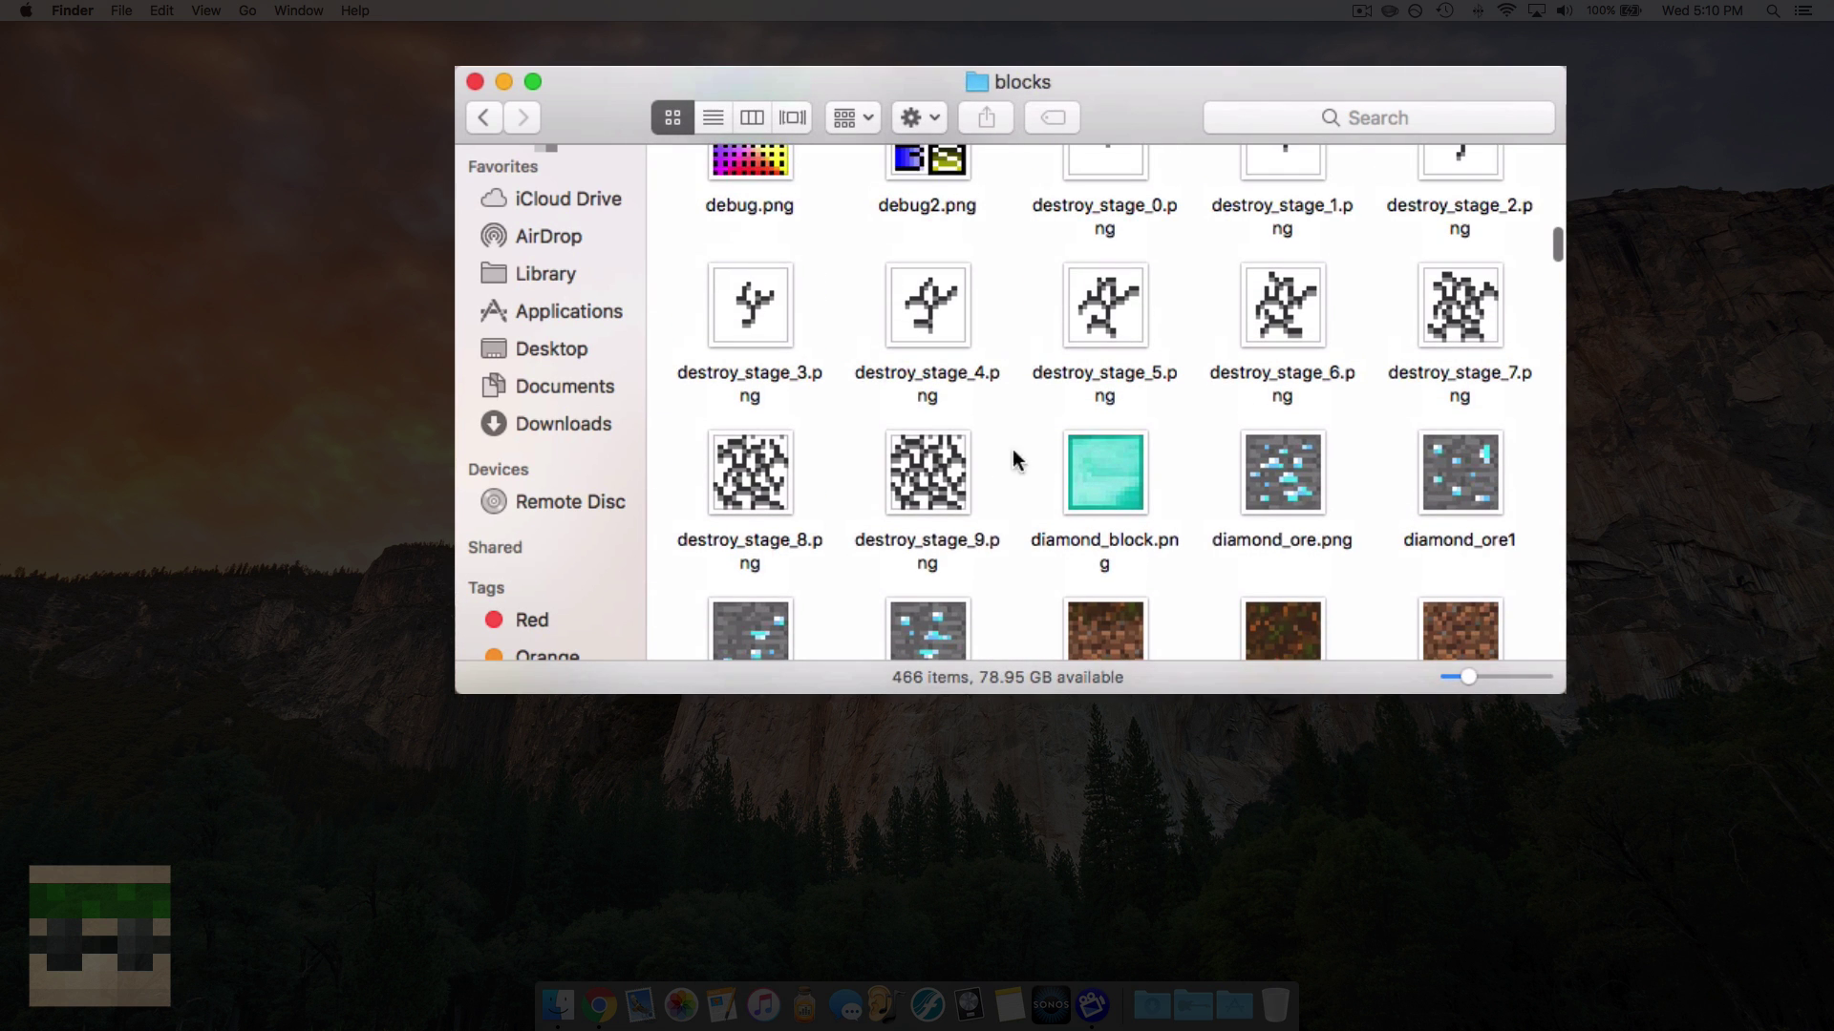
click(921, 473)
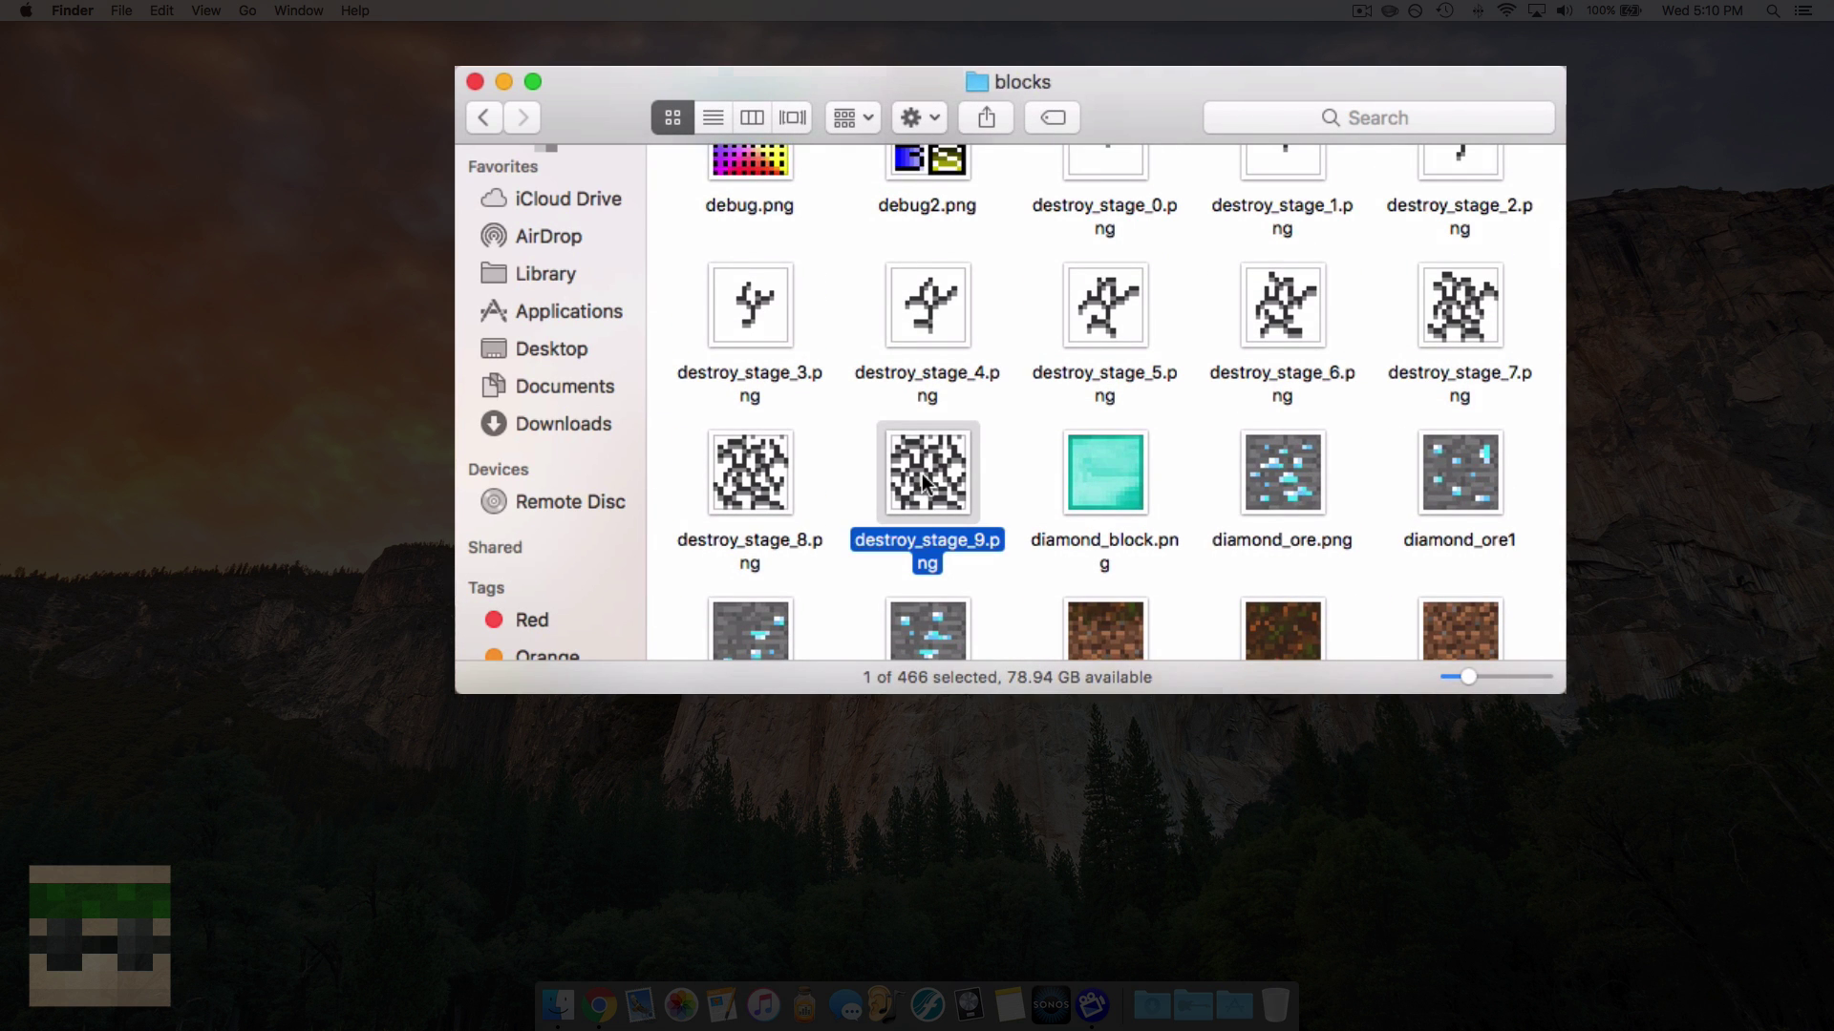
key(b)
scroll(965, 488, down, 8)
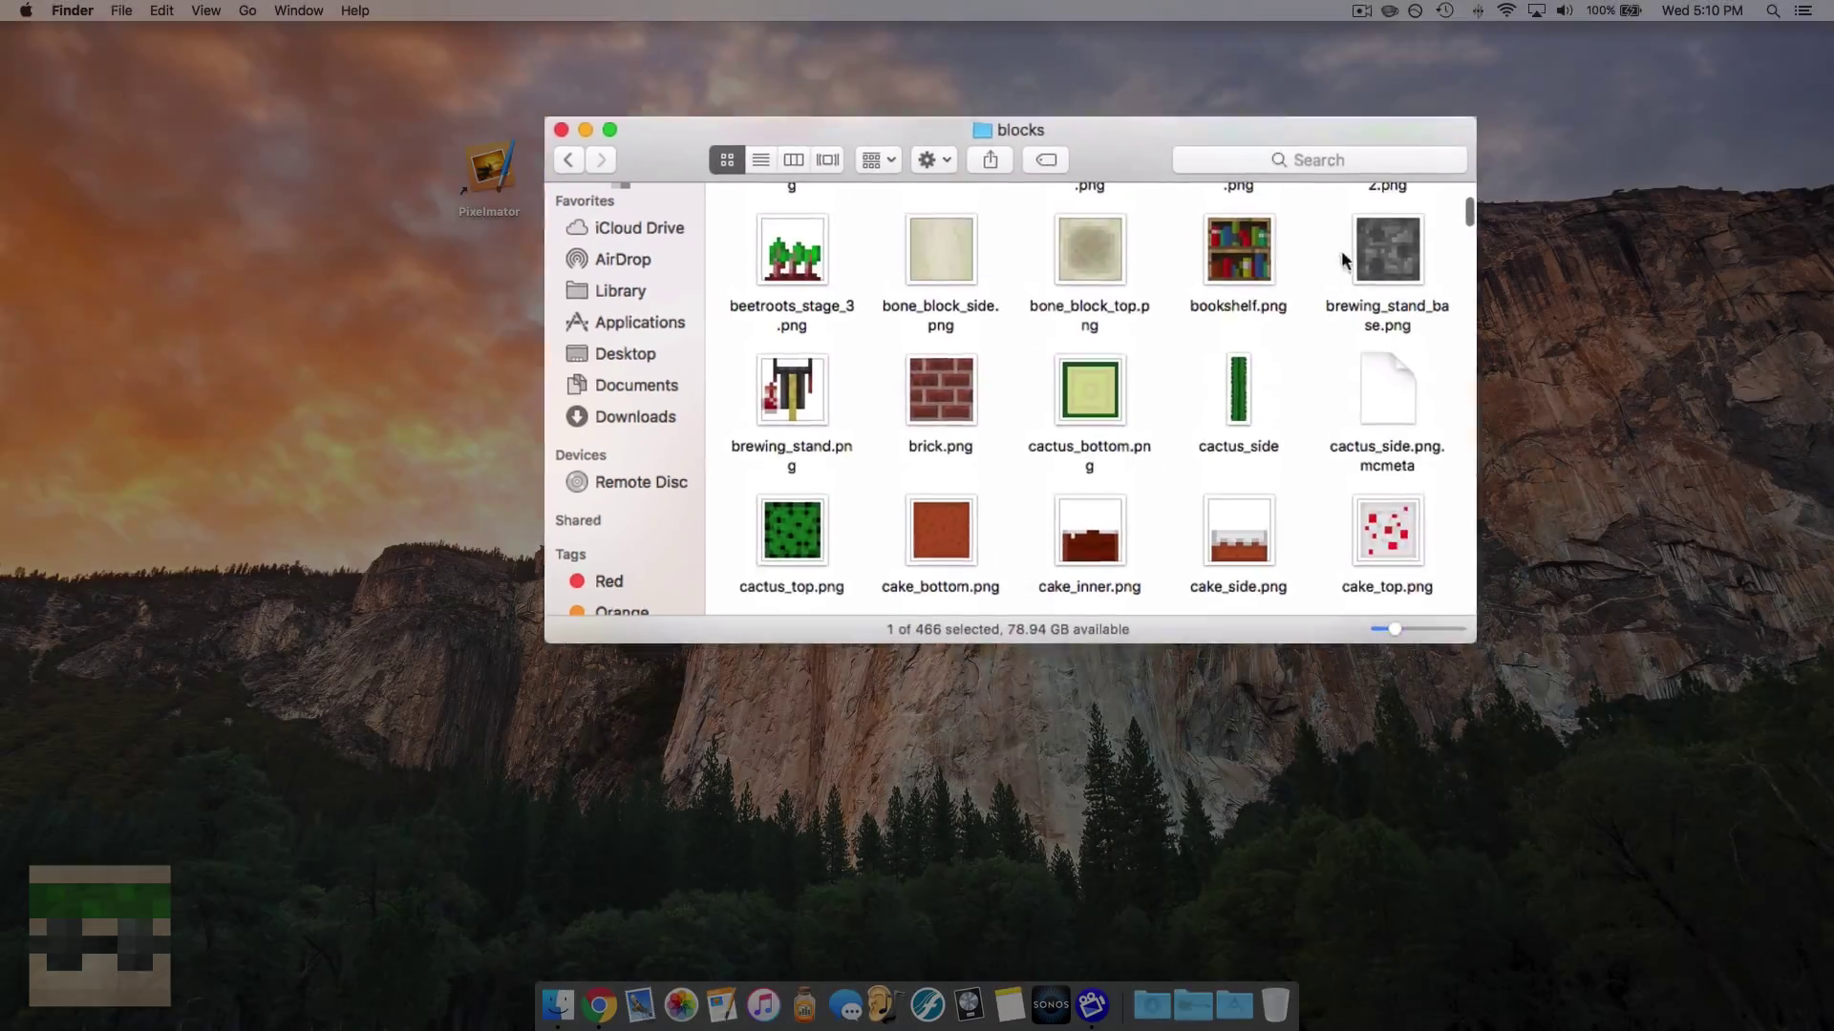
click(1241, 256)
right_click(1248, 259)
Open bookshelf.png in Pixelmator and move its window left.
mouse_move(1356, 315)
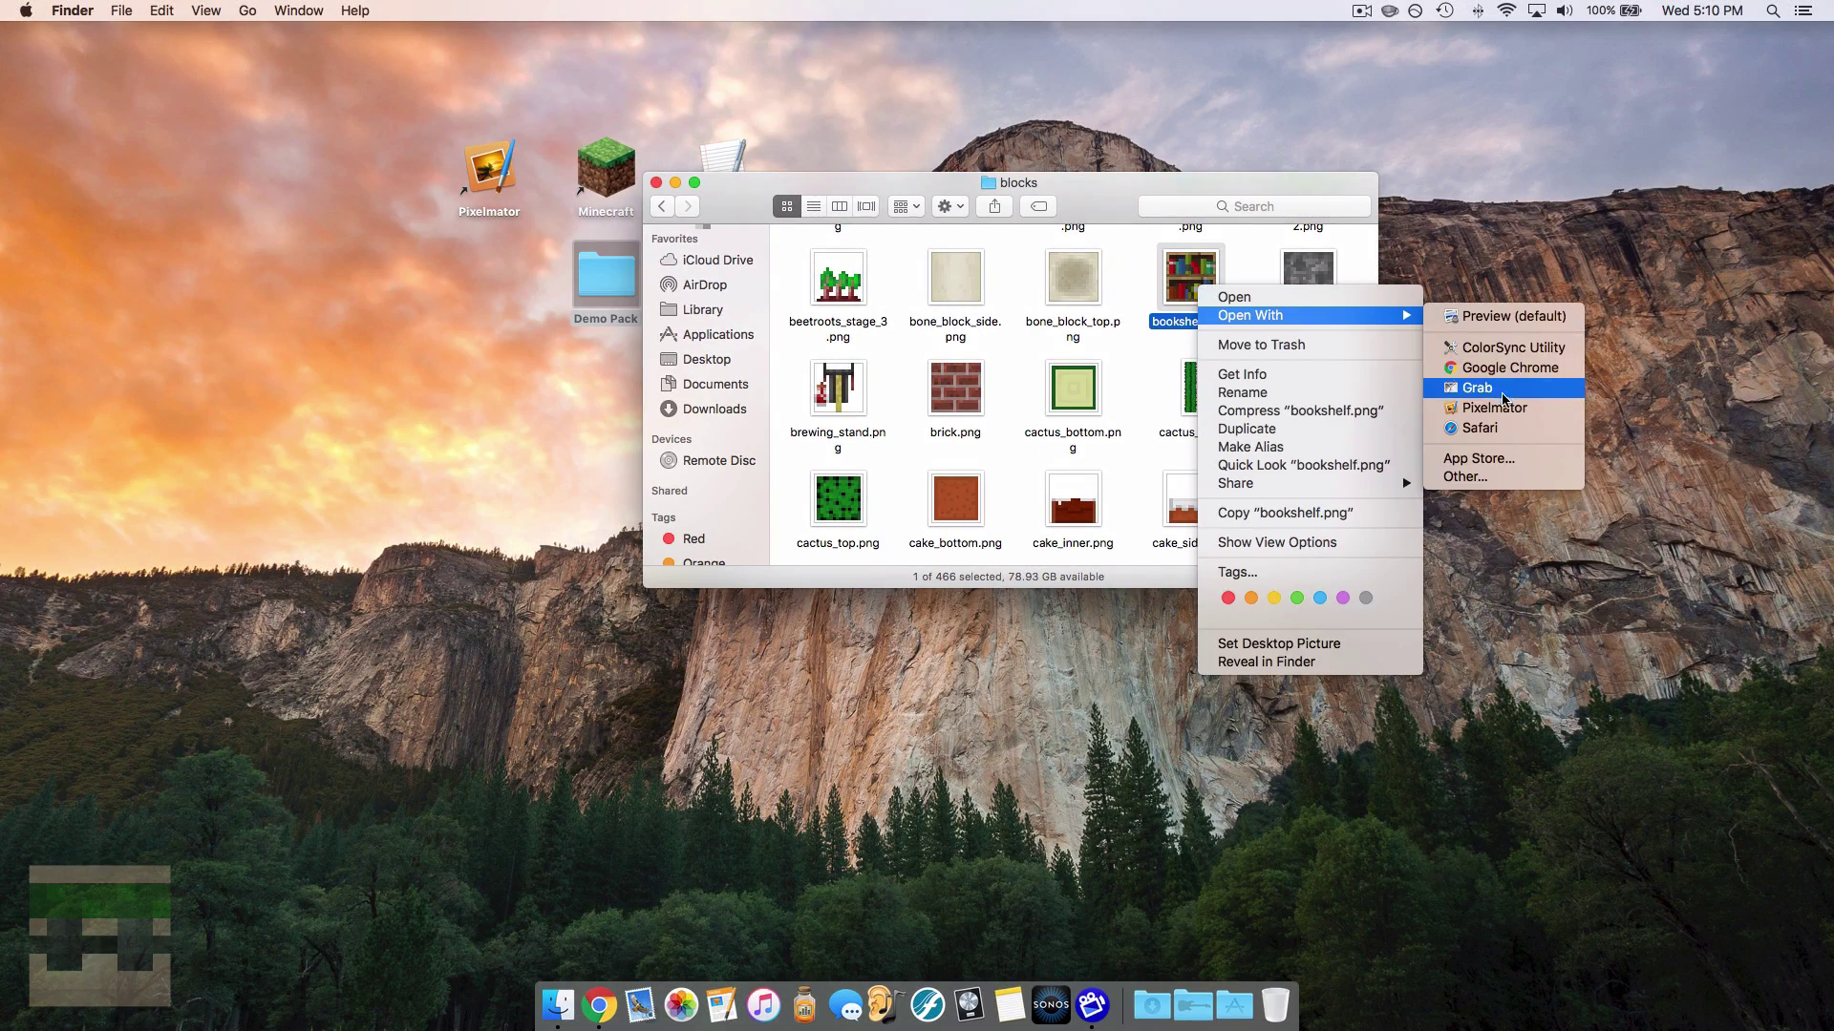
click(1494, 408)
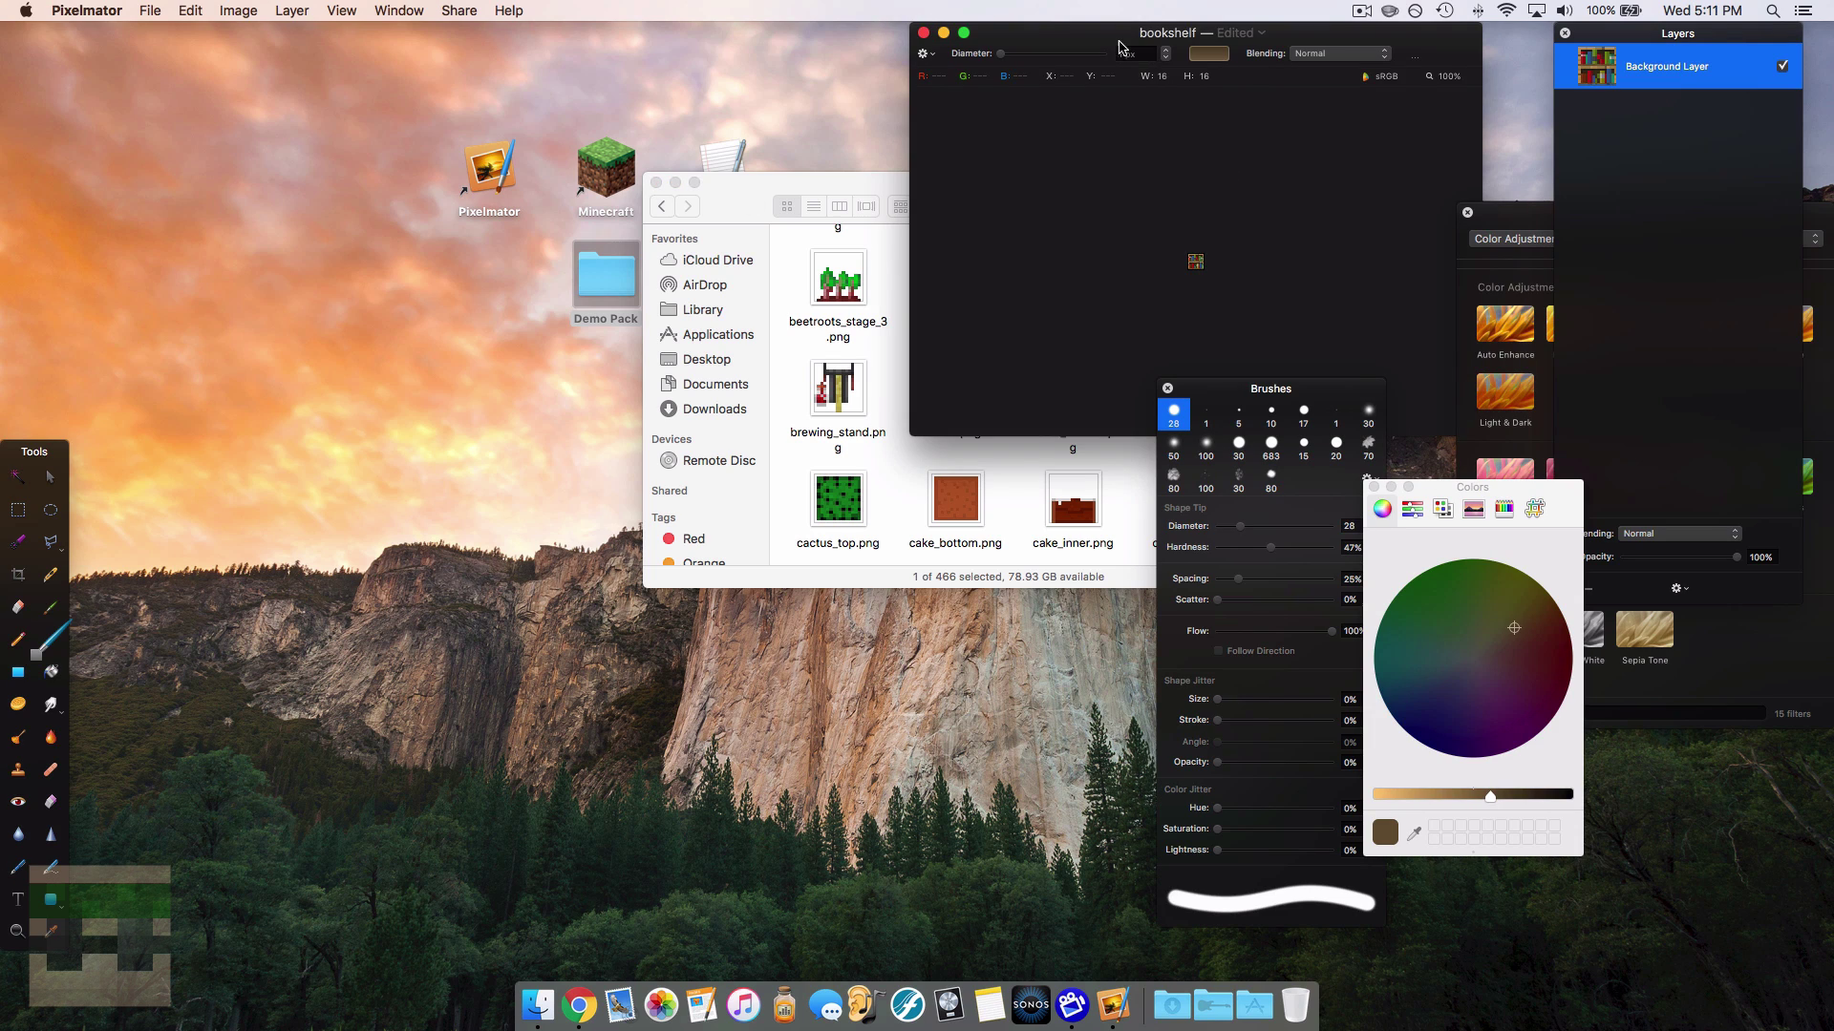
drag(915, 74, 651, 117)
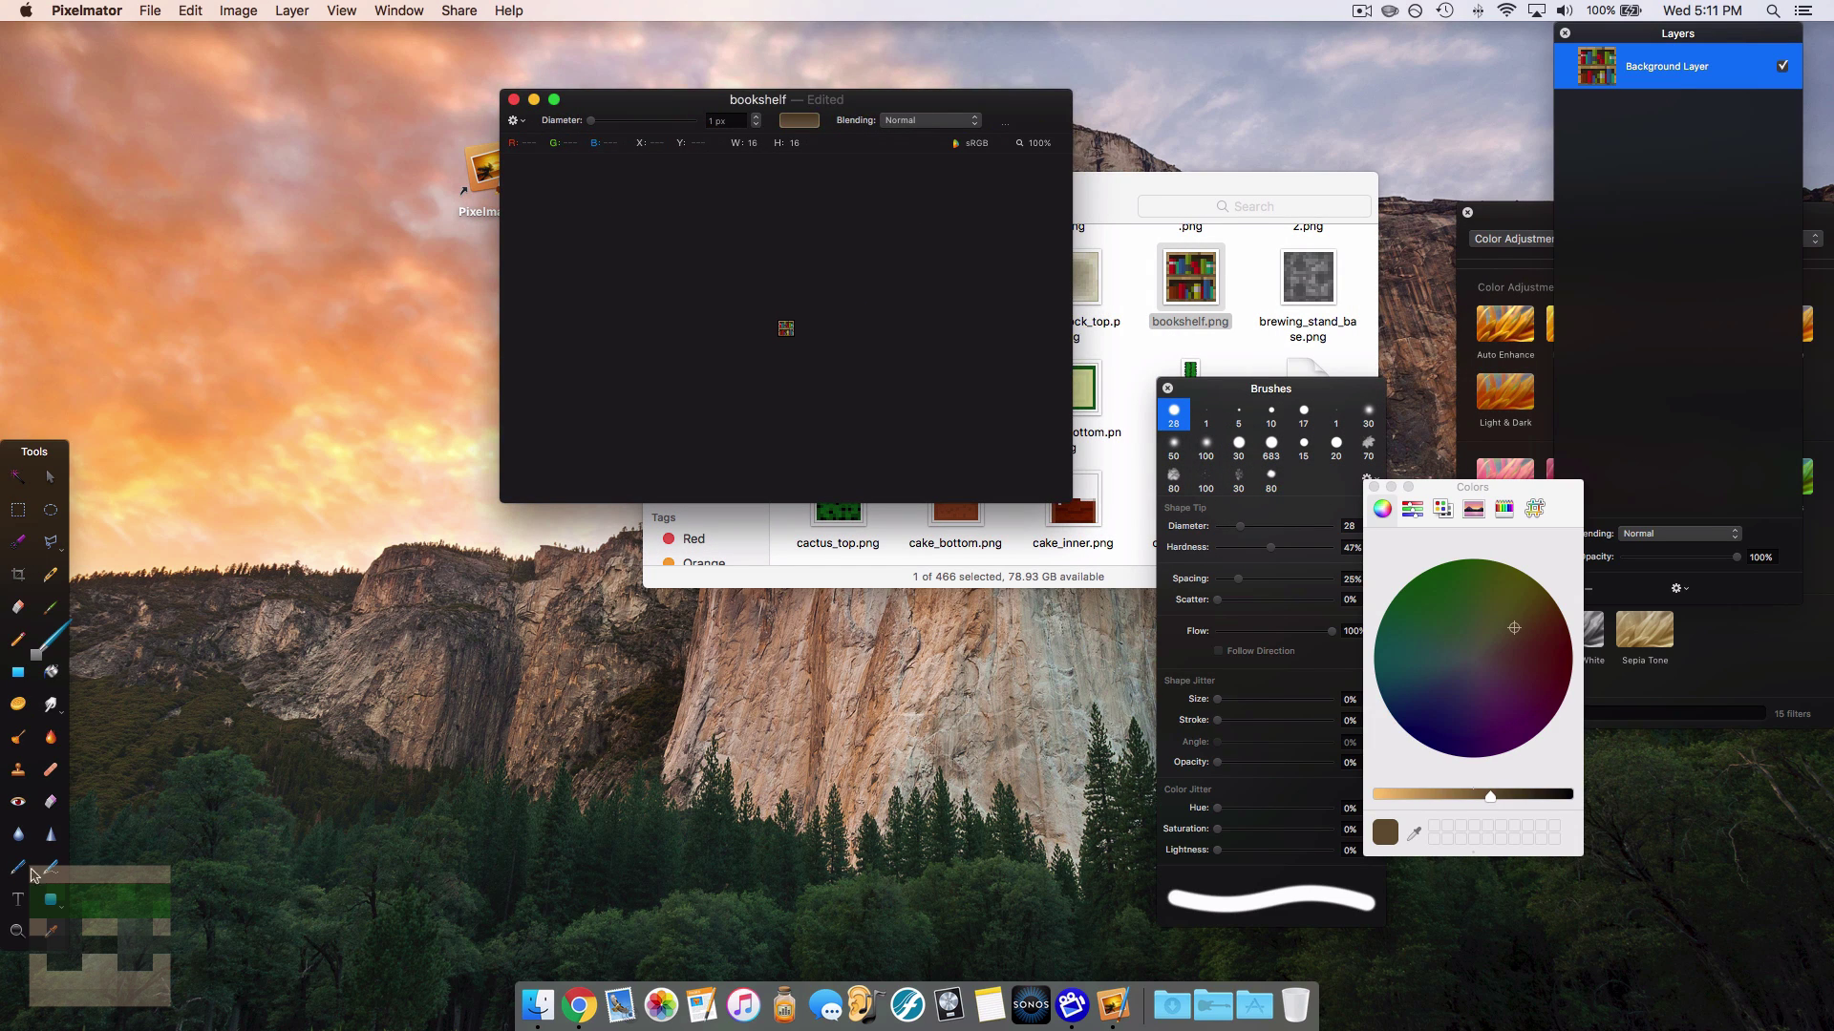
Zoom the bookshelf image to fit and enlarge its document window.
click(17, 932)
key(super+0)
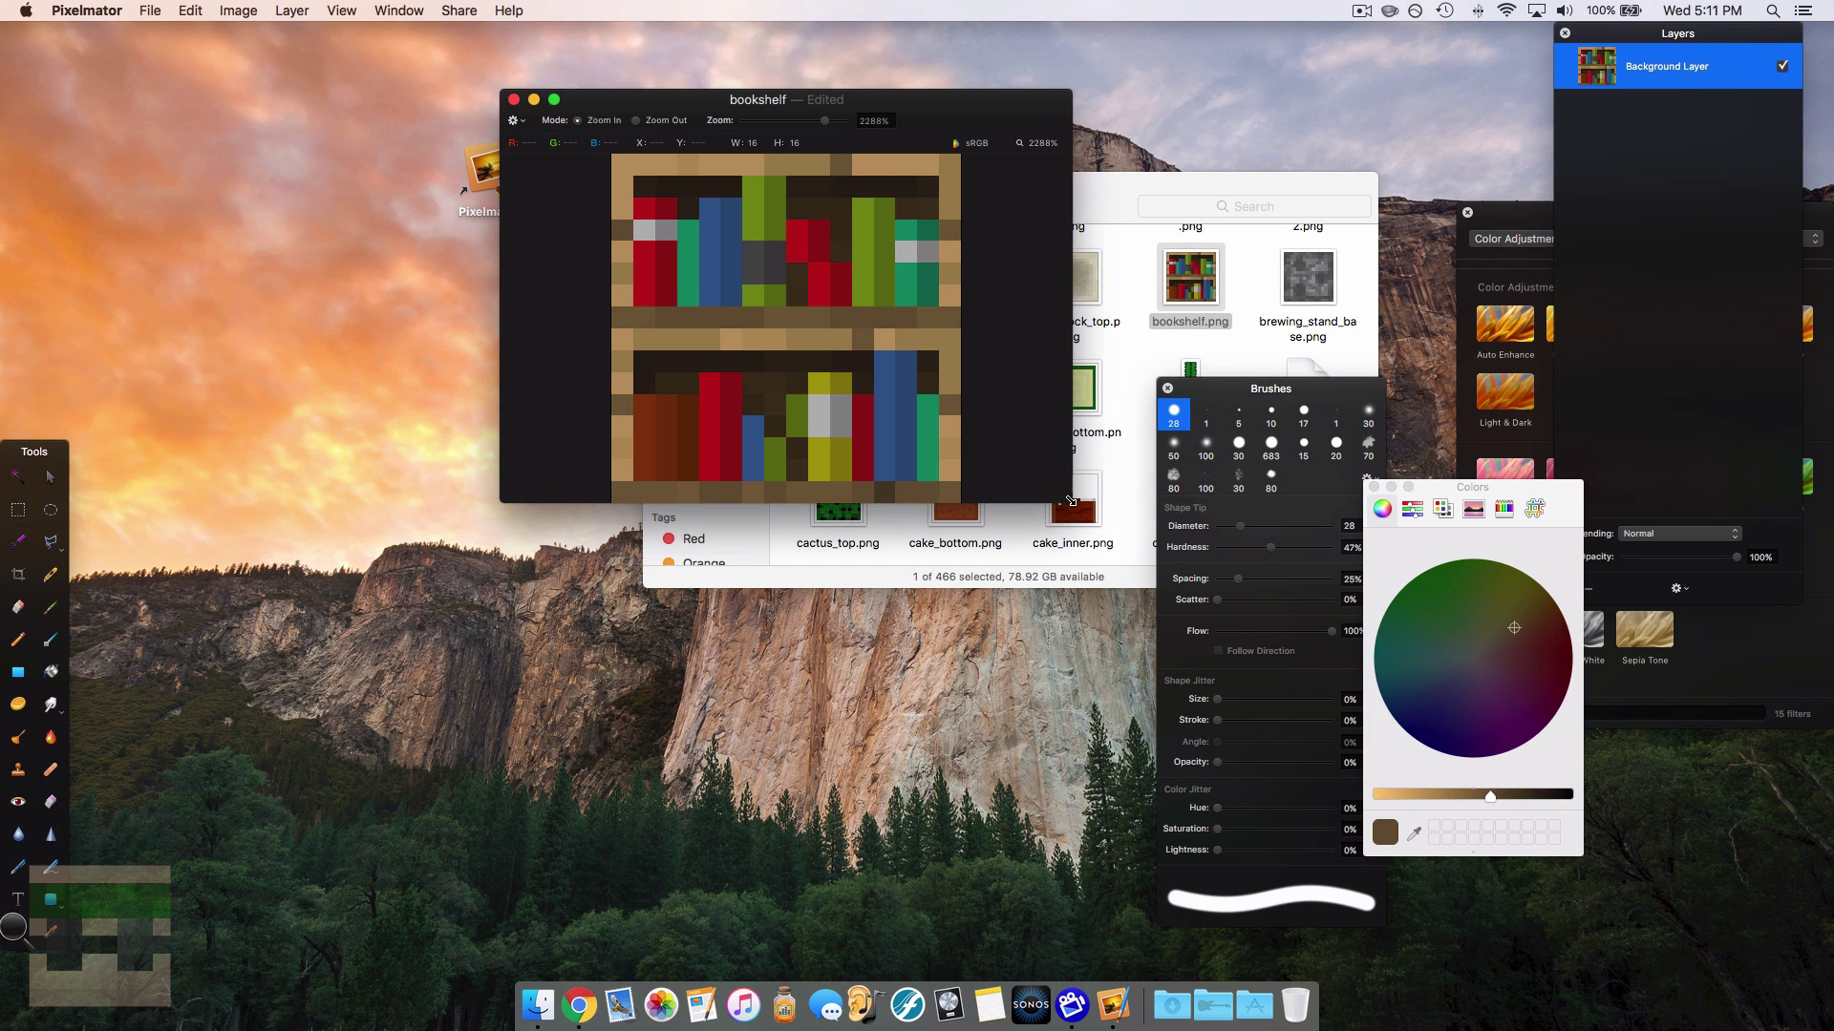
drag(1071, 502, 1133, 778)
drag(1036, 100, 794, 61)
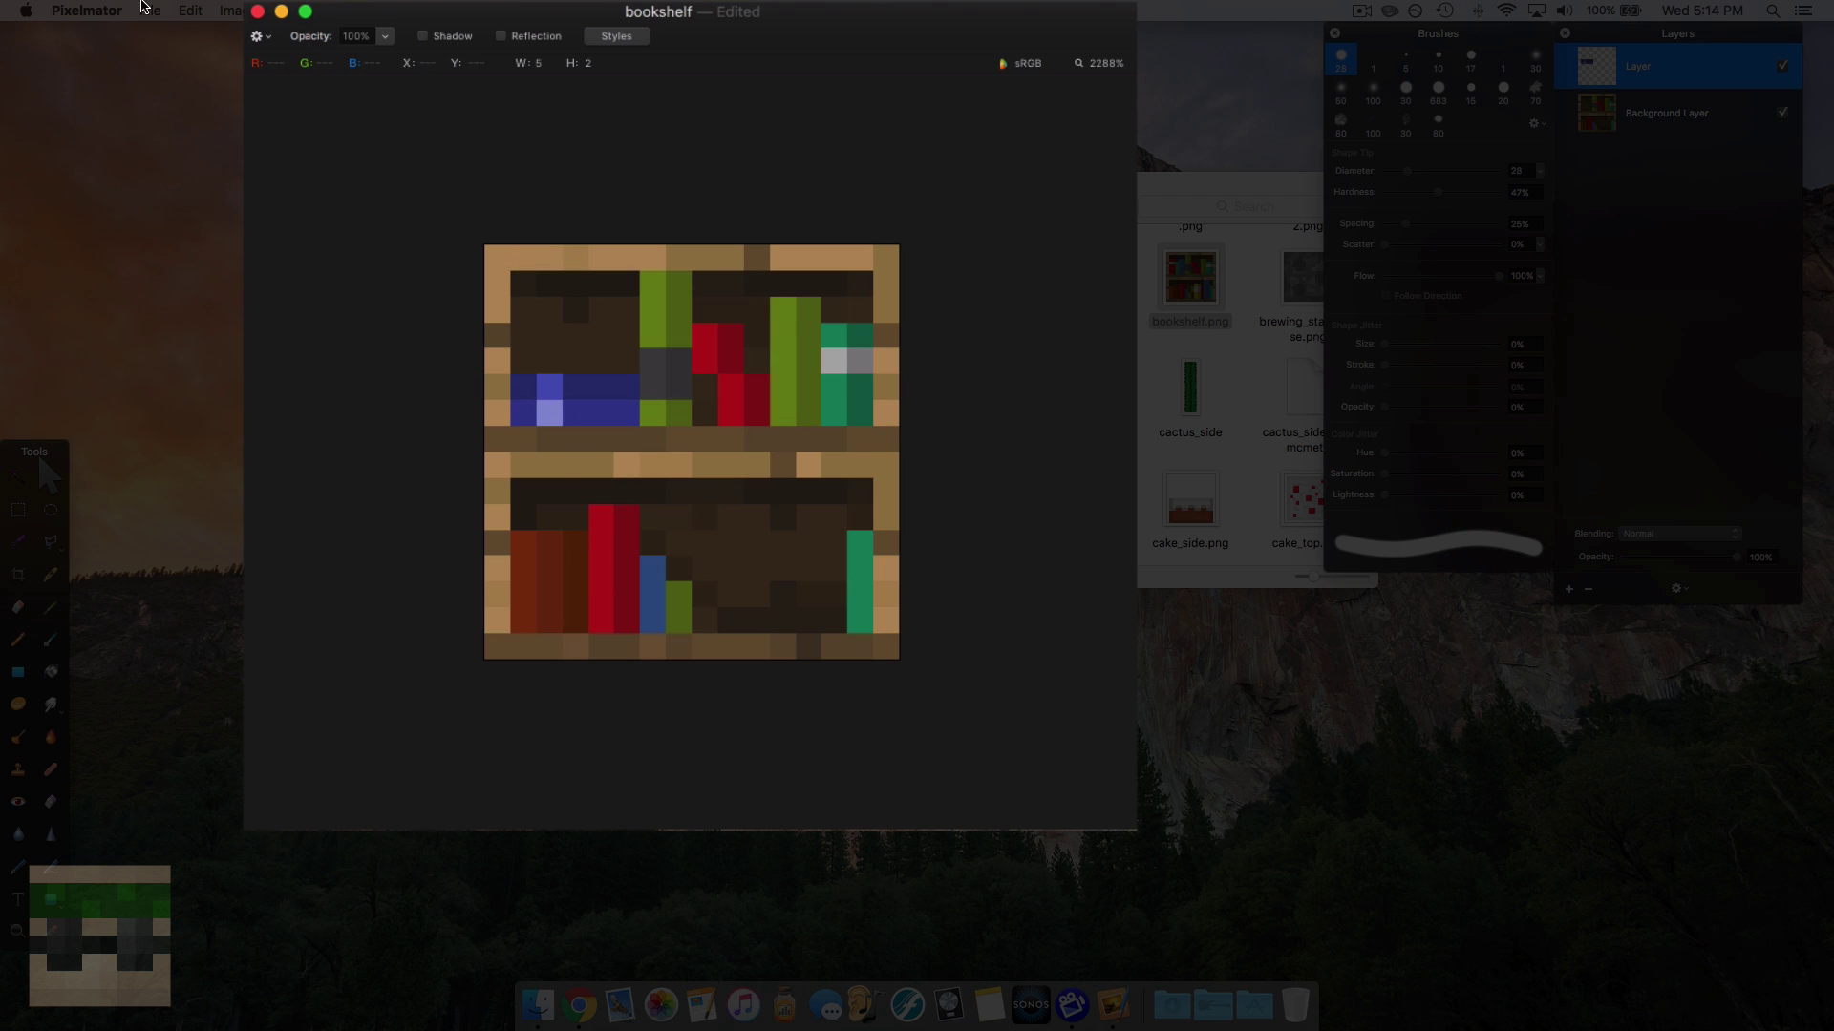
Export the edited bookshelf image as a PNG, renaming it to bookshelf1.
click(145, 9)
click(182, 207)
click(898, 214)
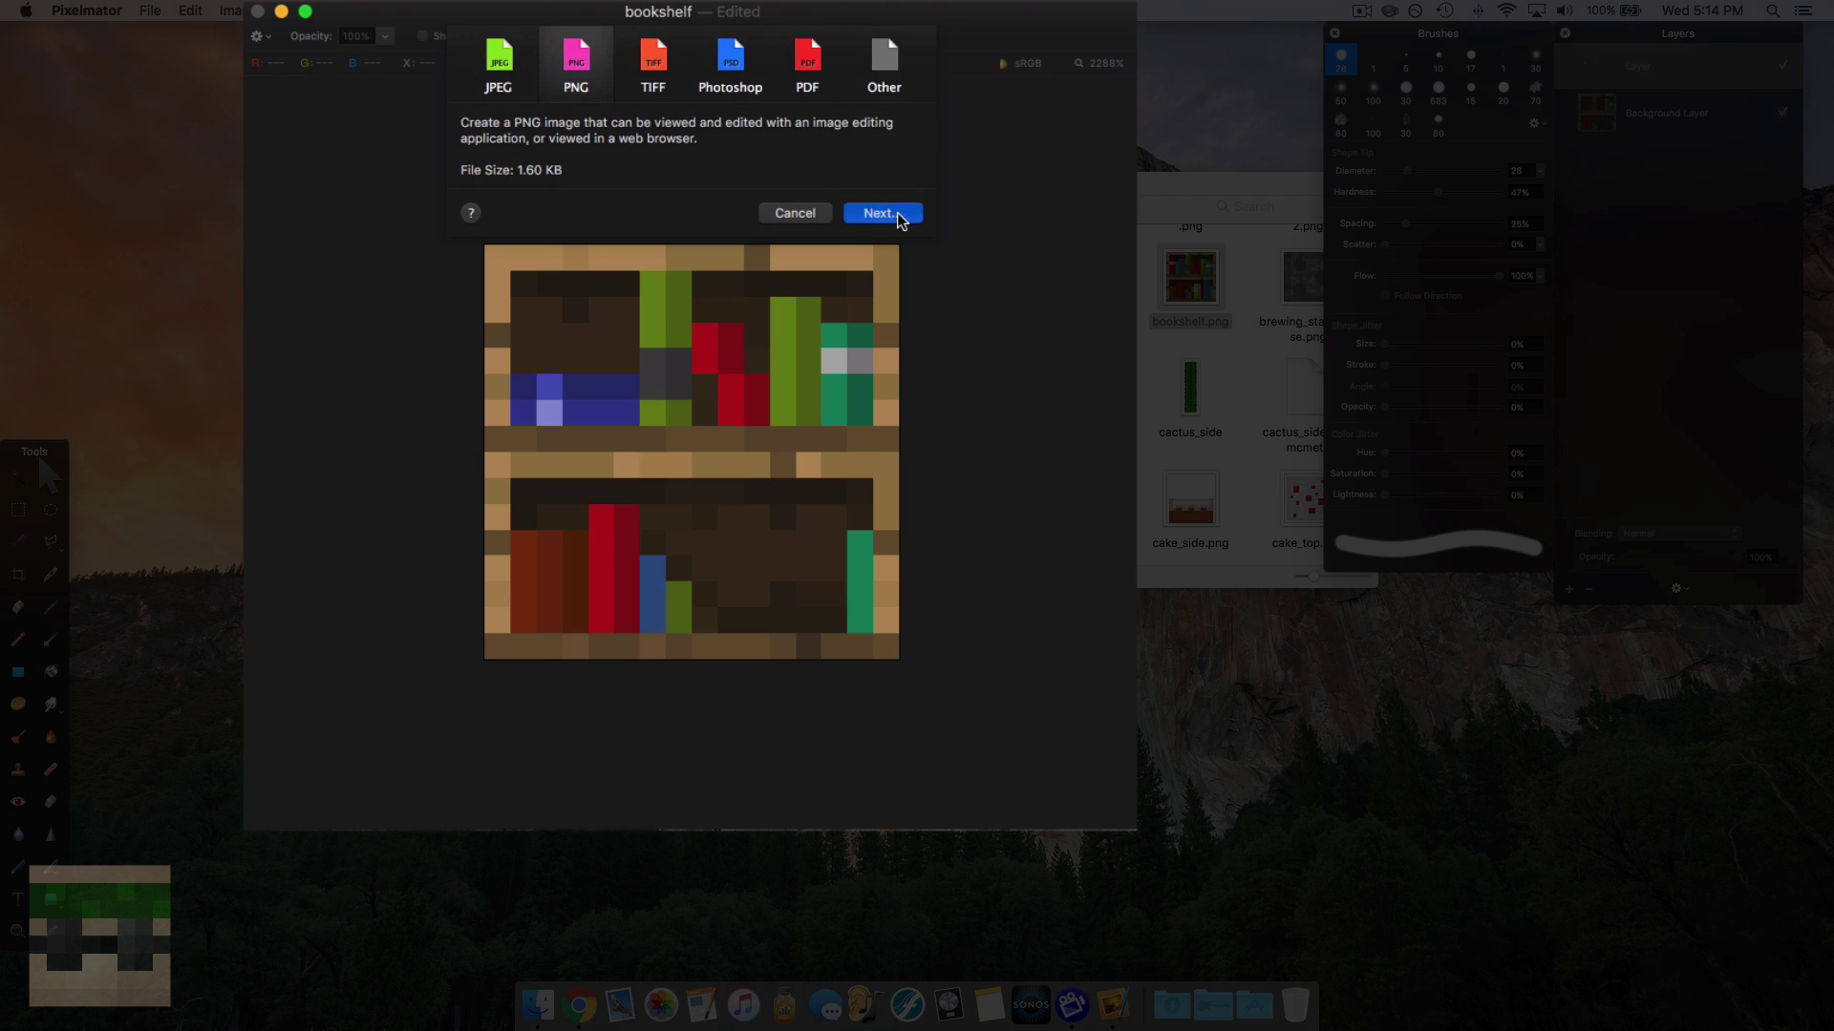
click(632, 61)
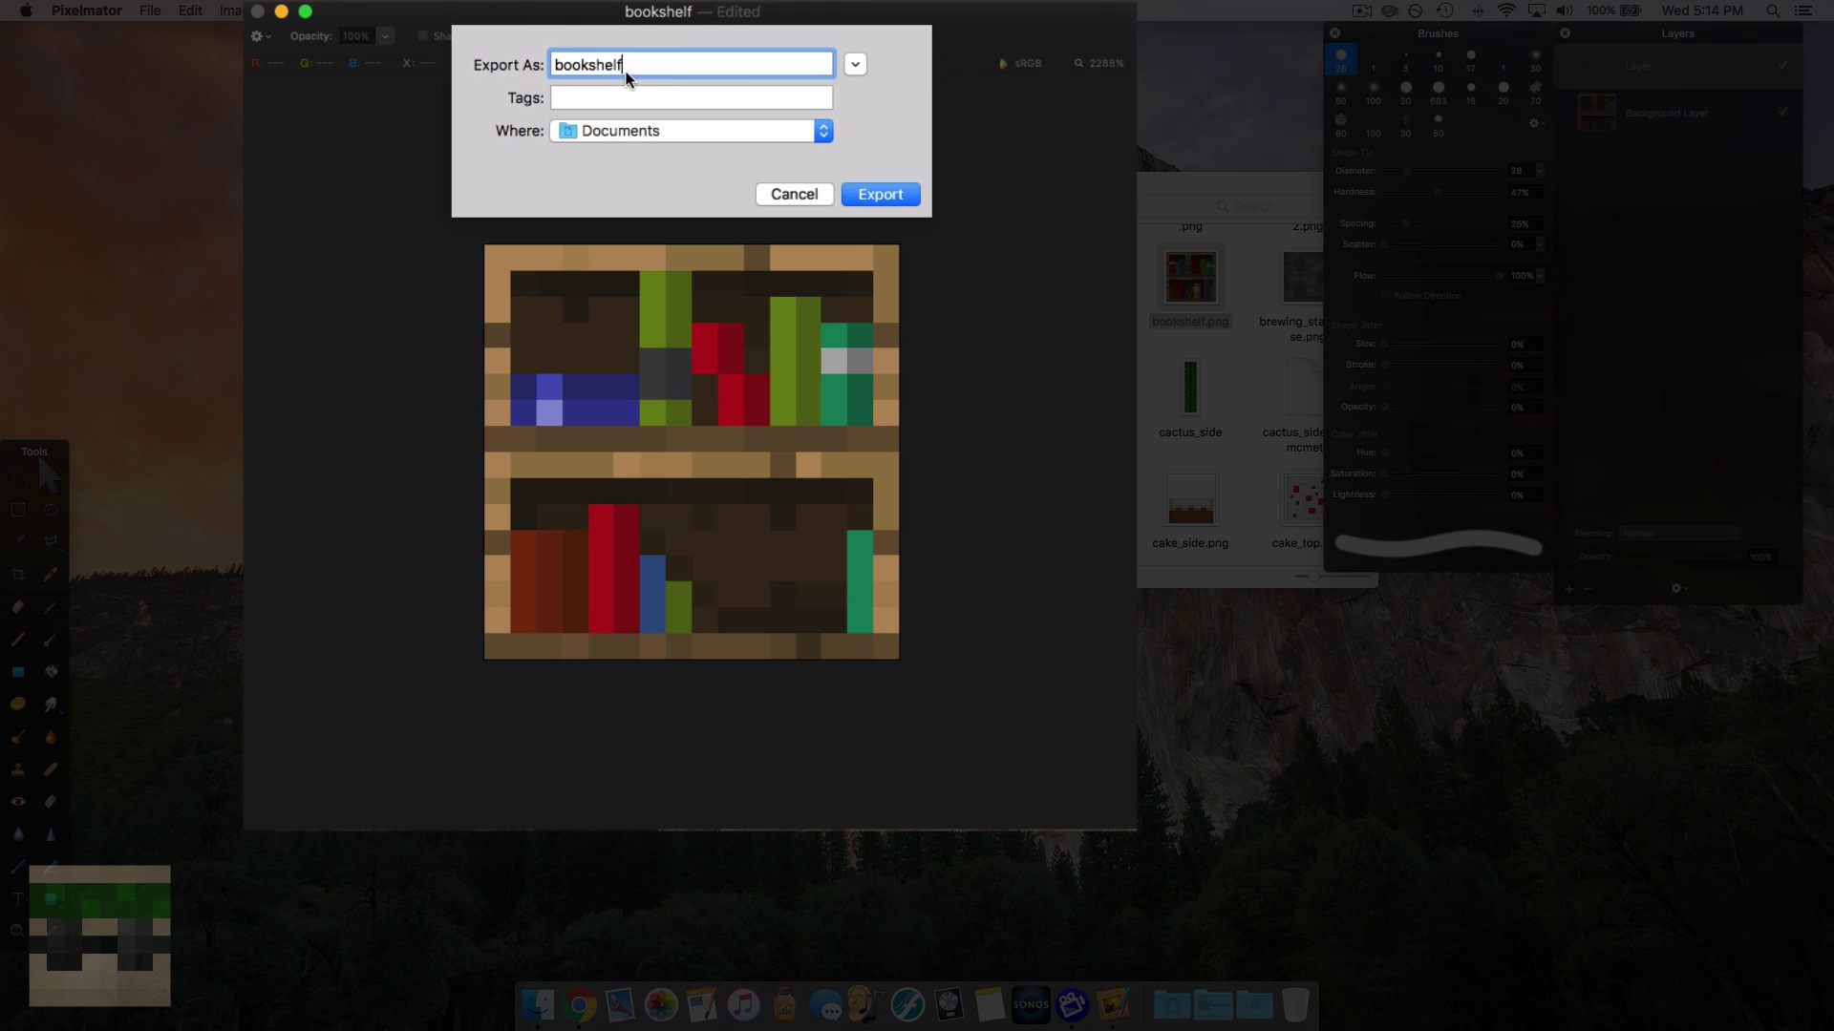
text(1)
click(879, 195)
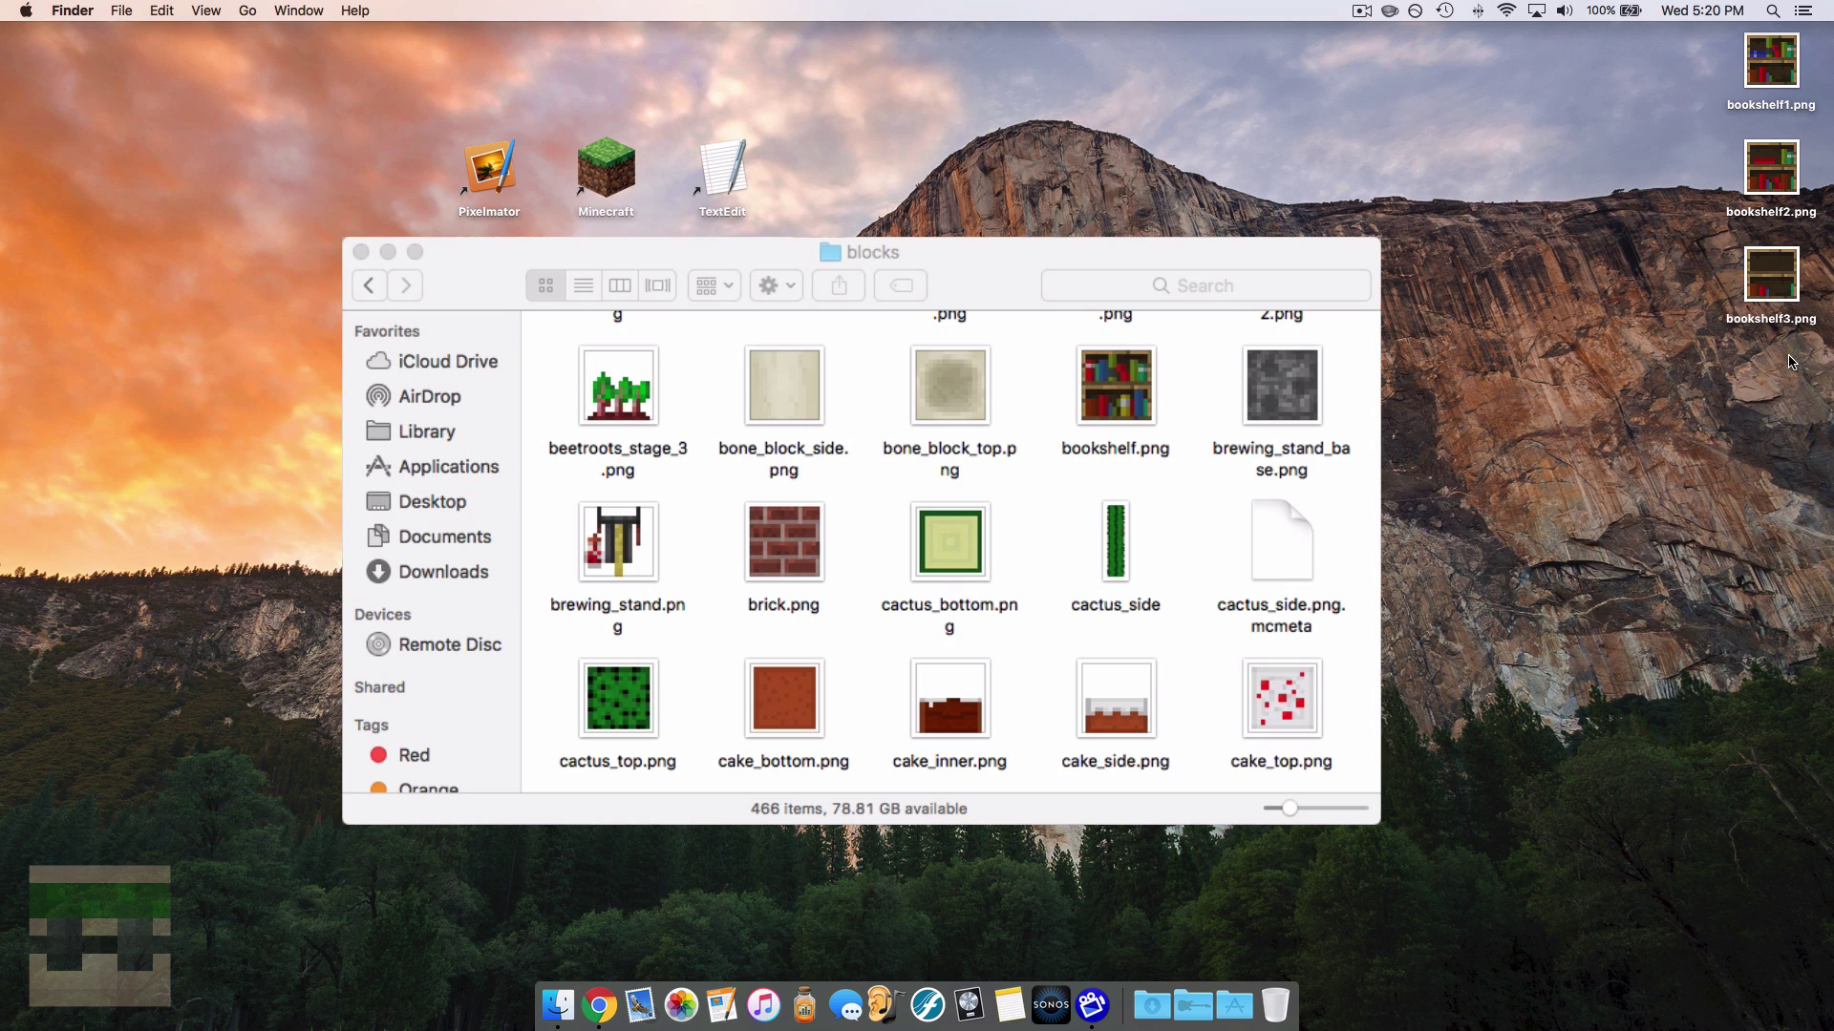
Select the bookshelf files on the desktop and bring the blocks folder window forward.
click(1773, 65)
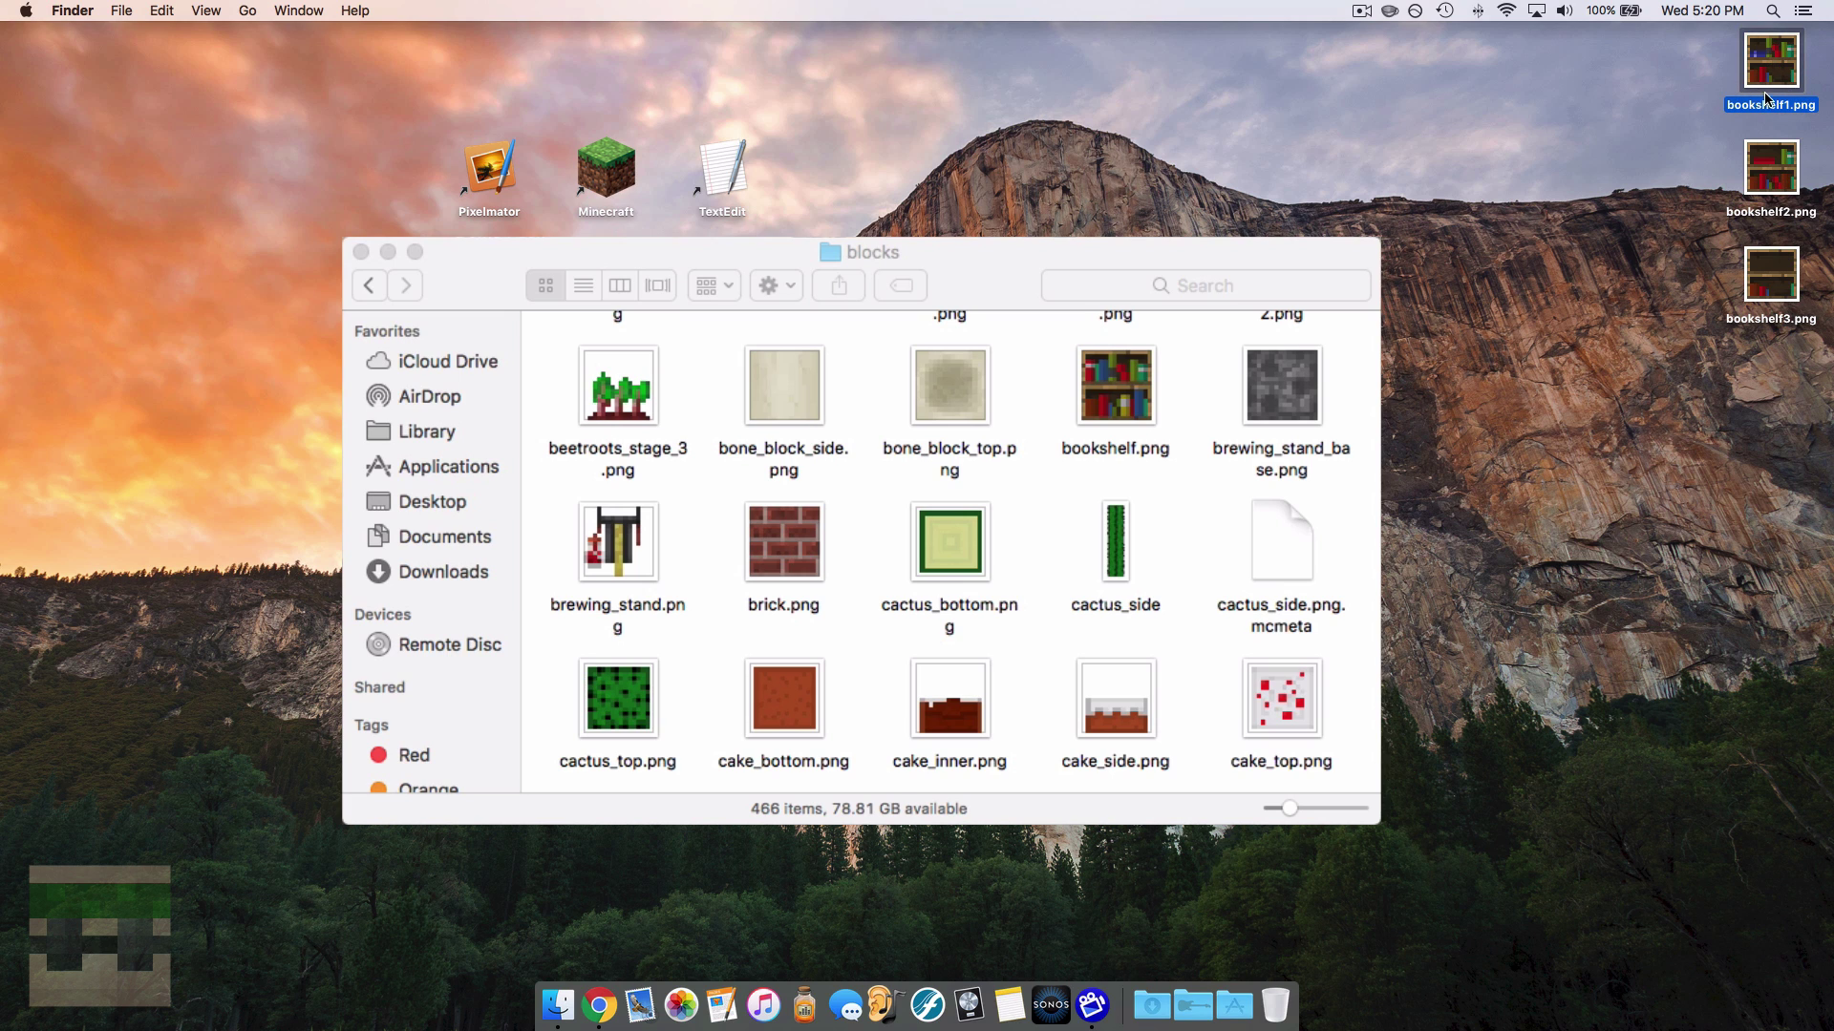
click(1724, 130)
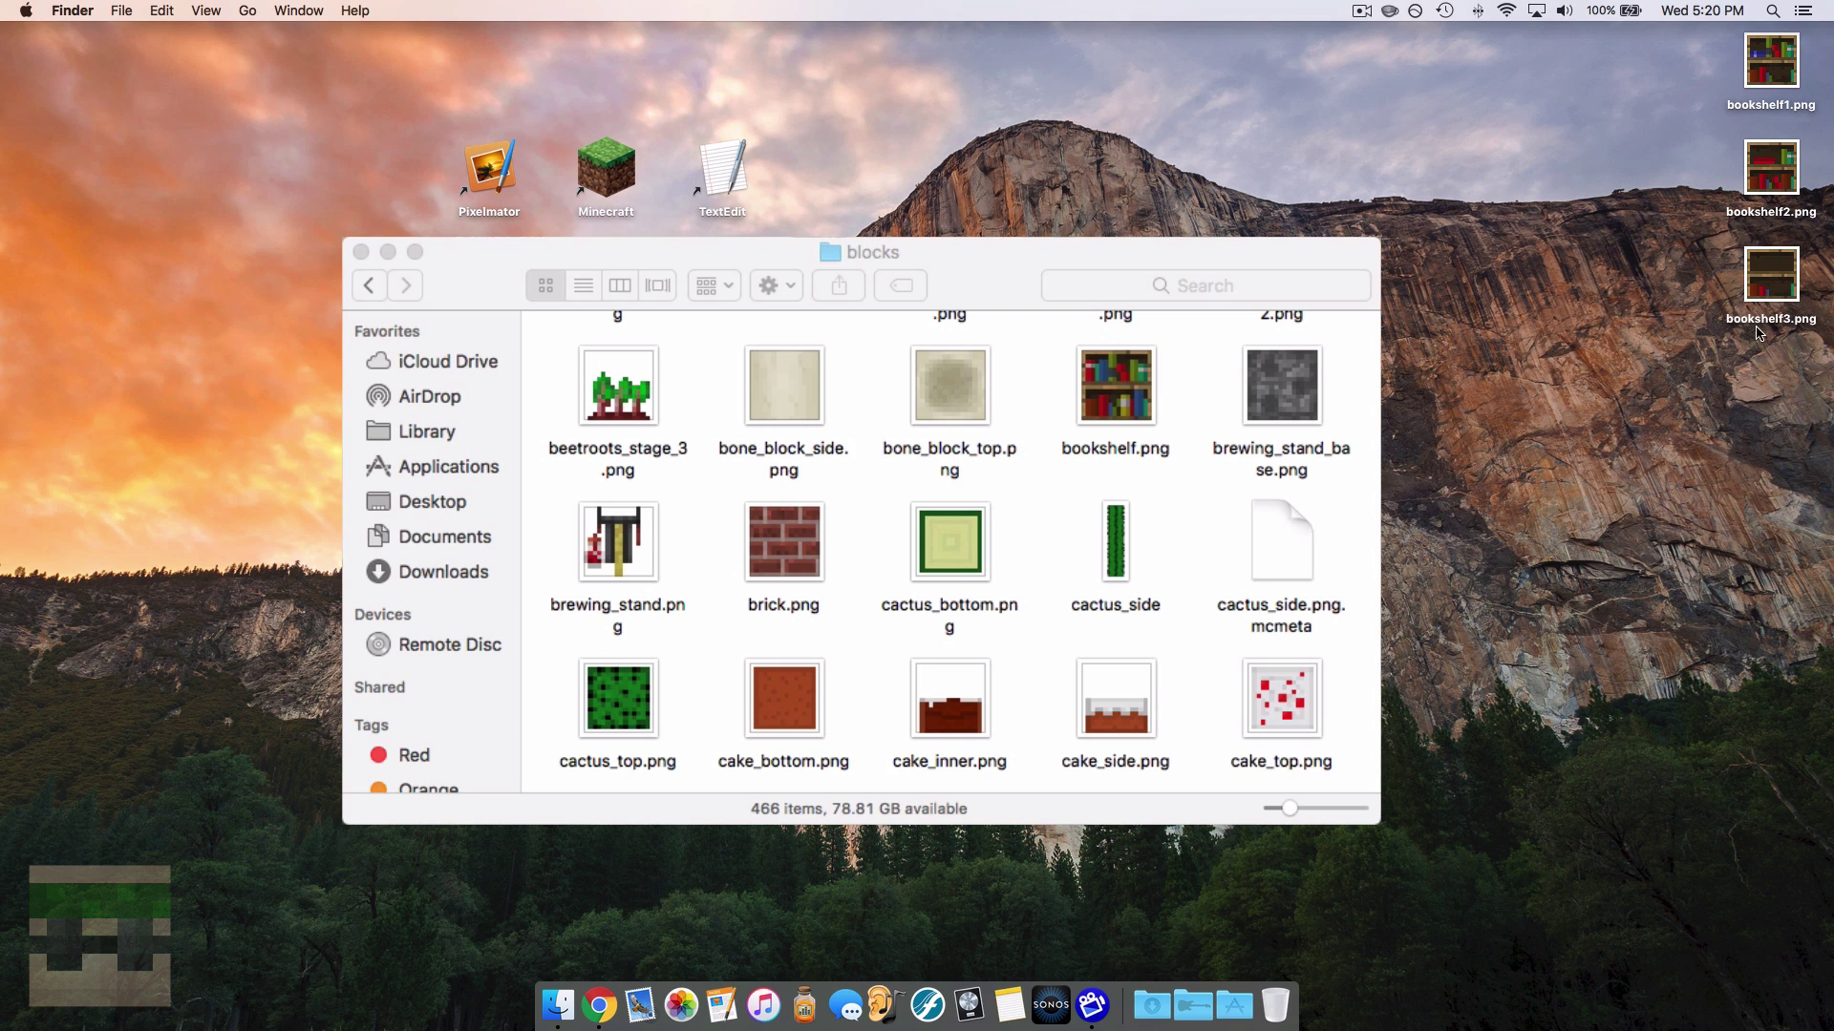
drag(1775, 365, 1719, 38)
click(1685, 83)
scroll(1039, 339, up, 1)
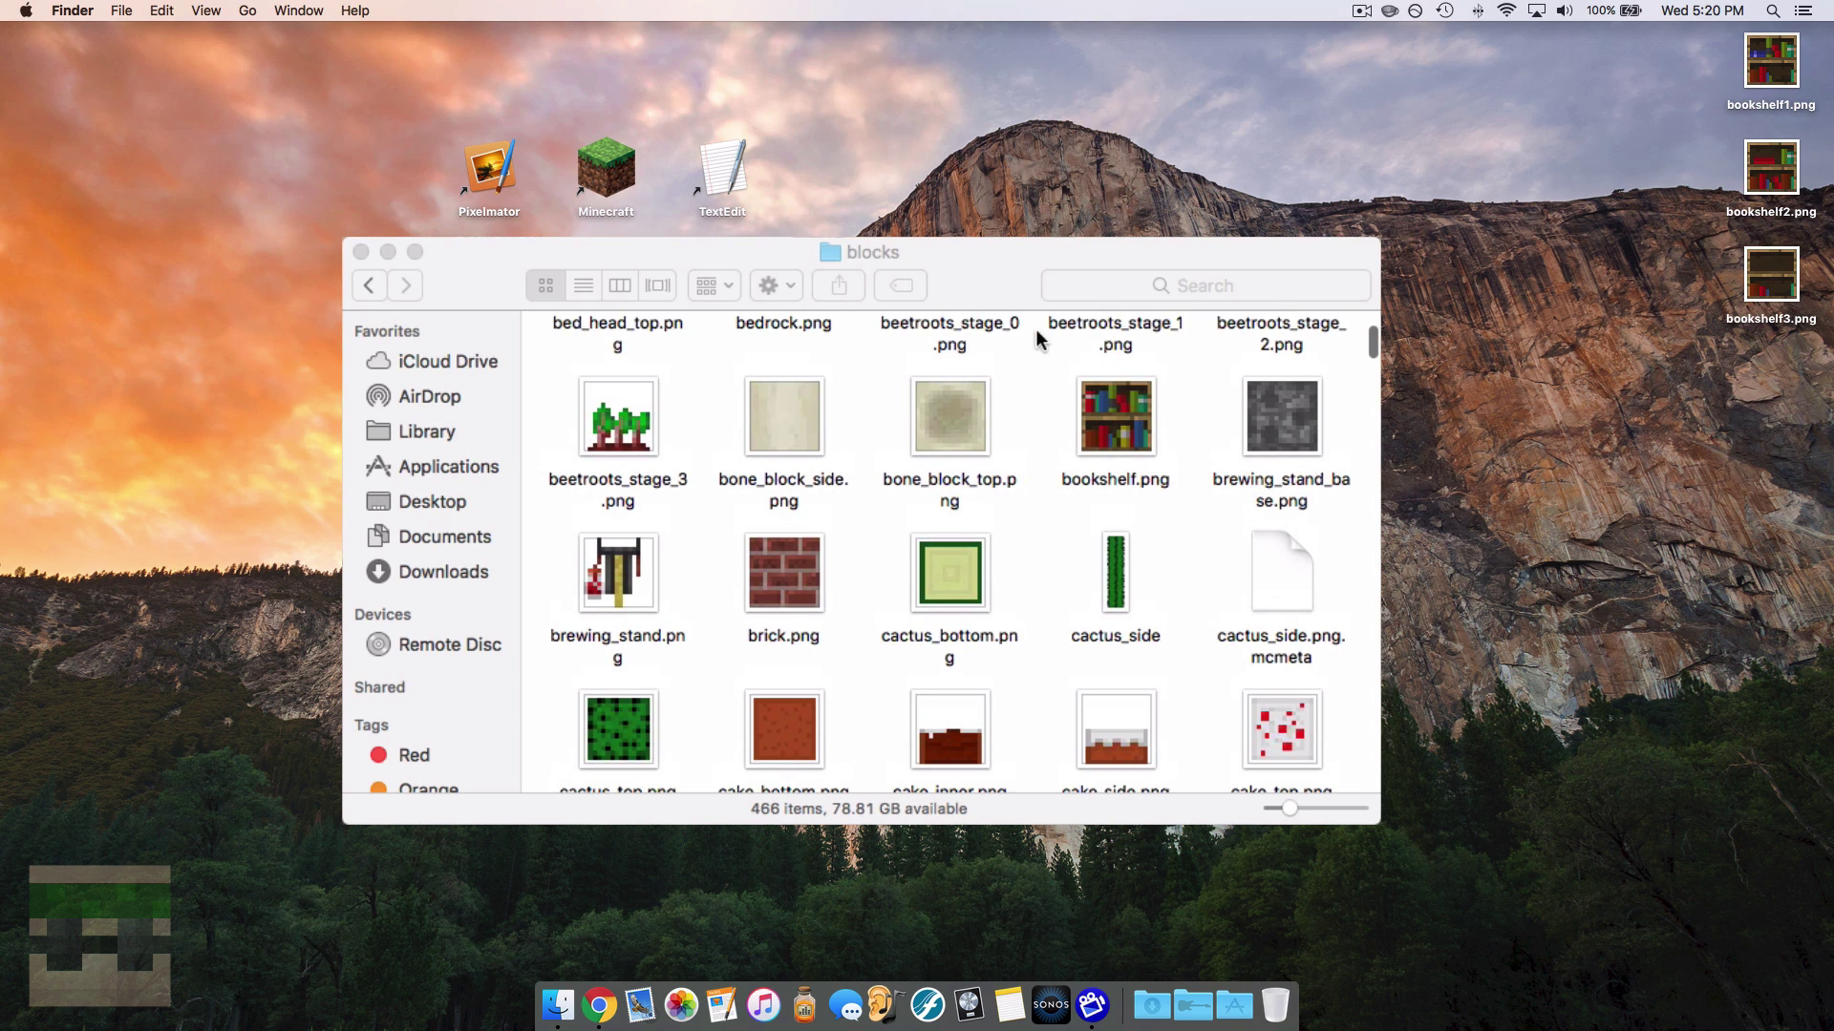
click(998, 290)
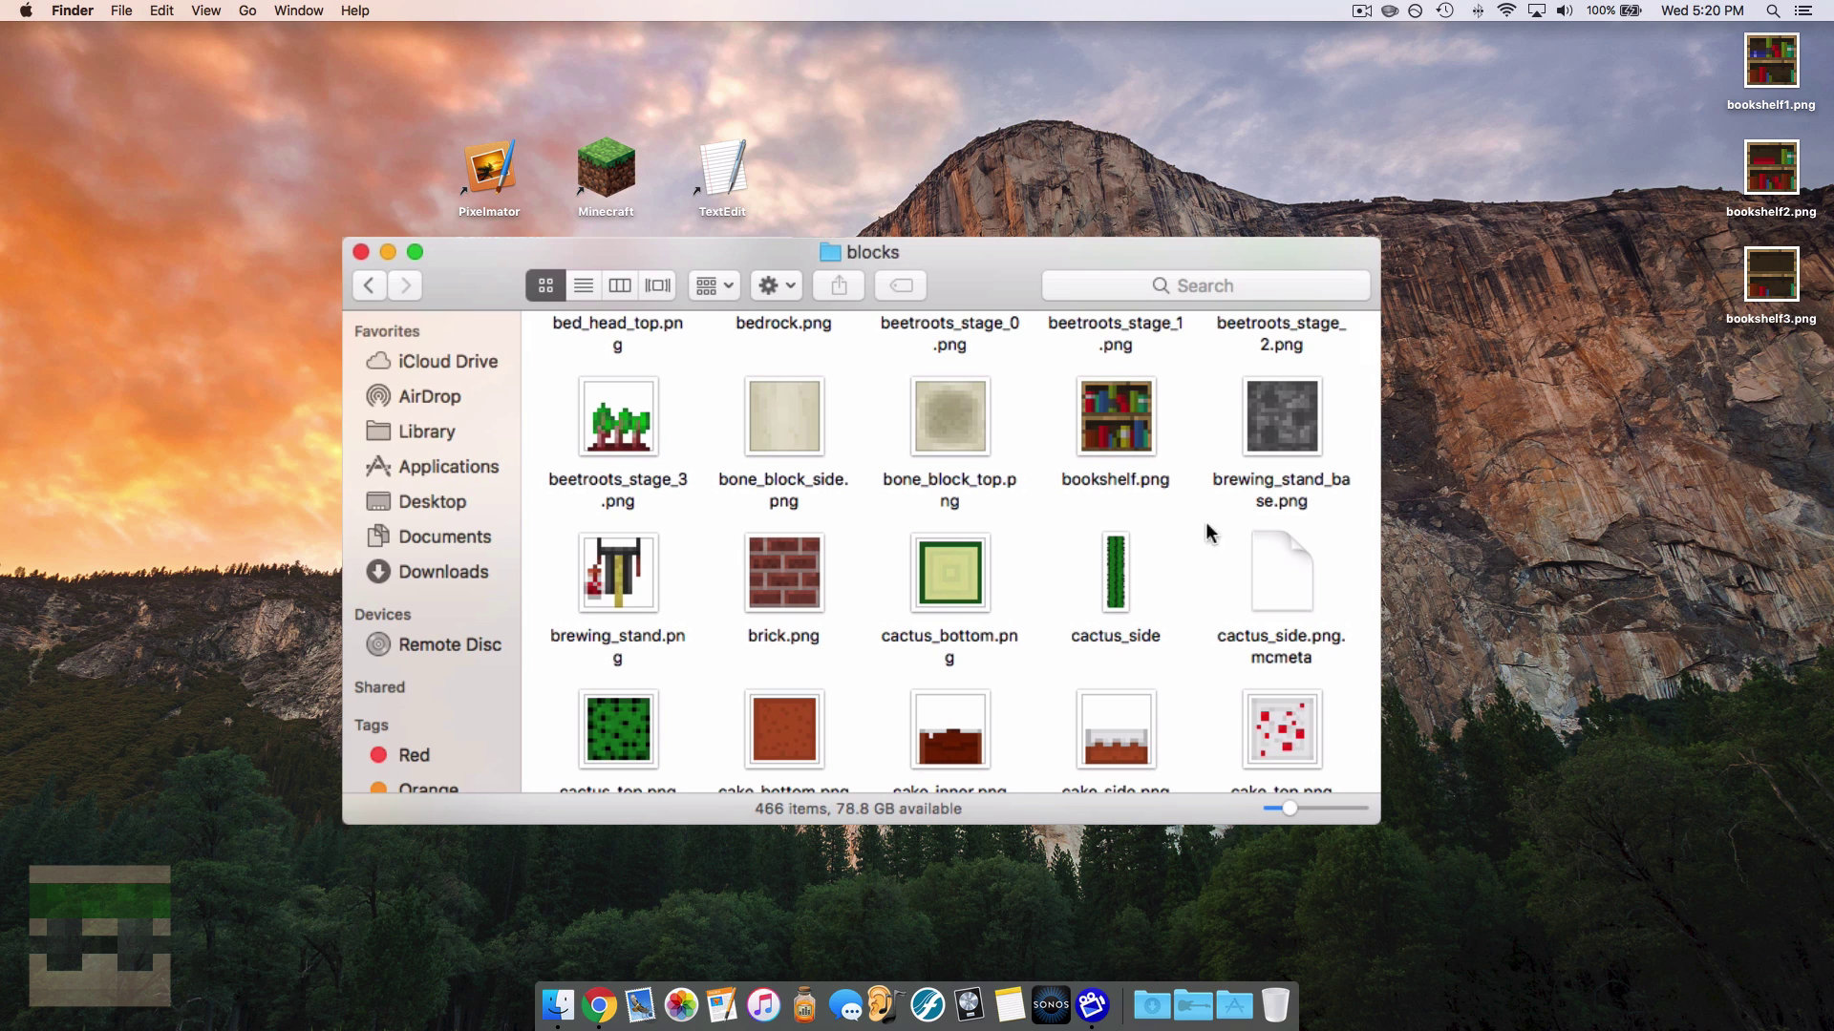
Drag bookshelf1.png, bookshelf2.png and bookshelf3.png from the desktop into the blocks folder.
drag(1772, 373, 1729, 38)
drag(1766, 66, 1183, 459)
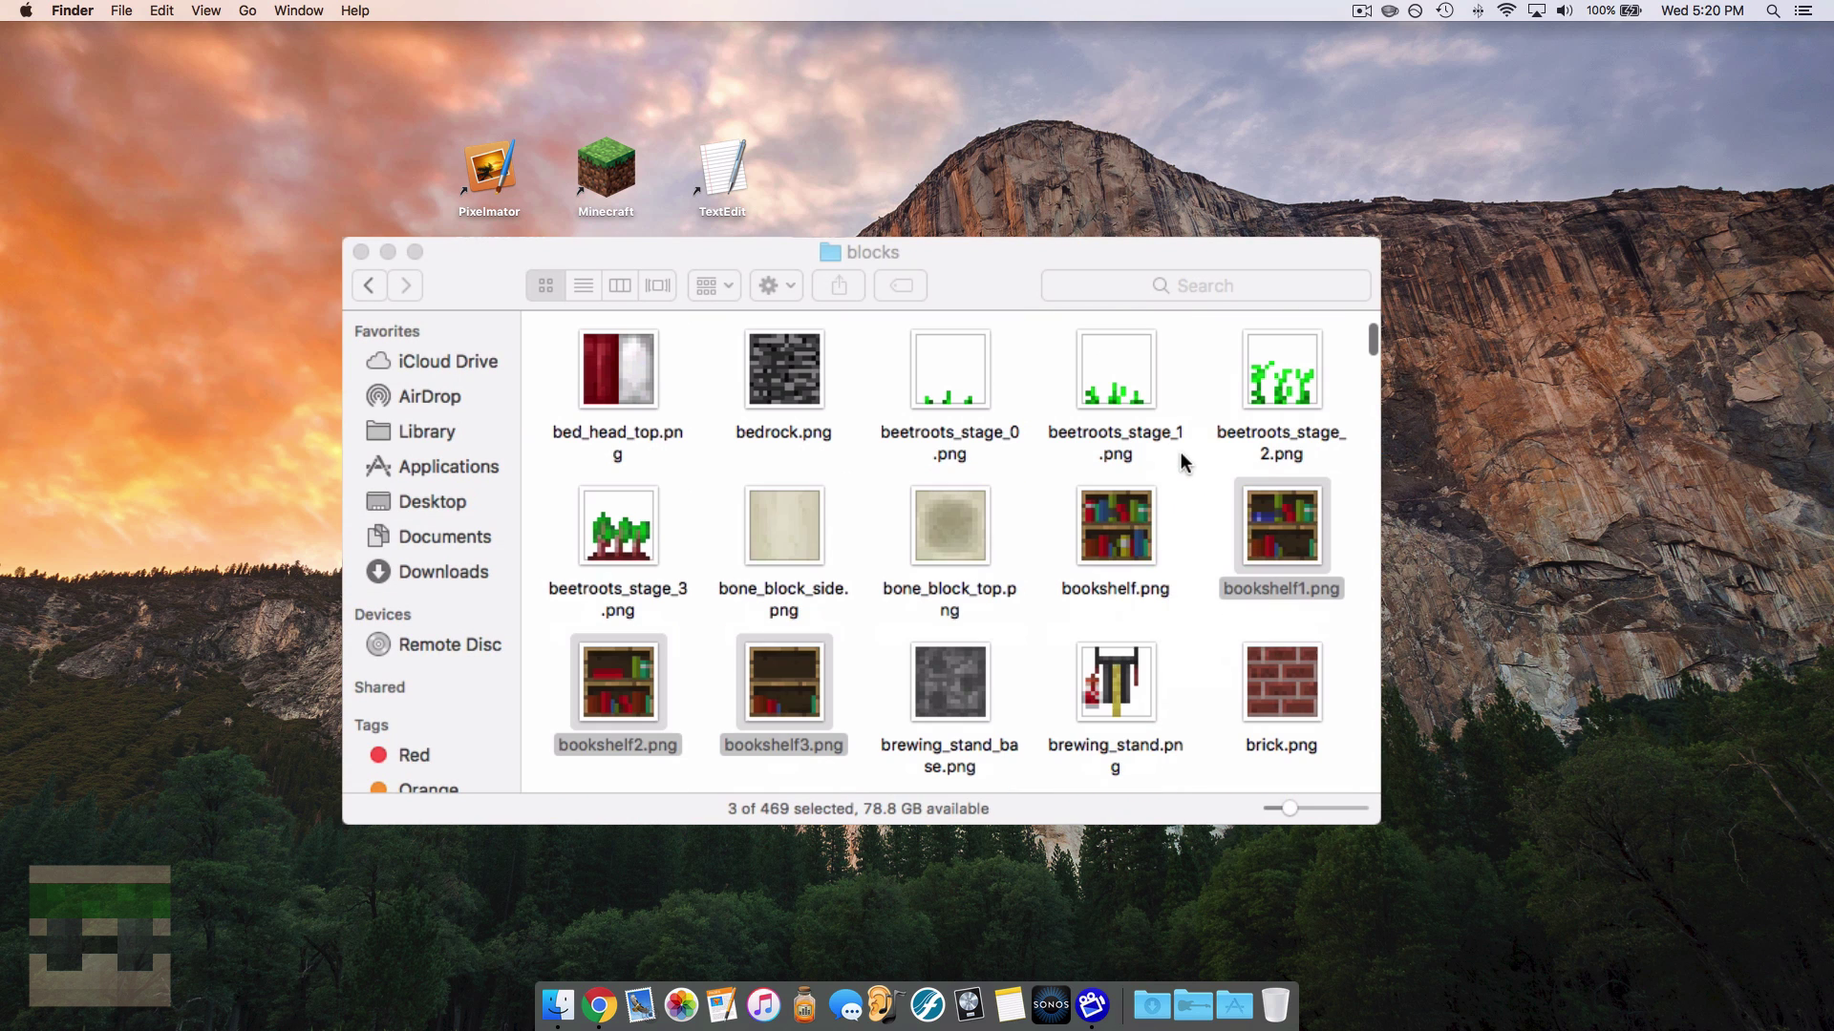
click(1188, 502)
scroll(1188, 500, down, 1)
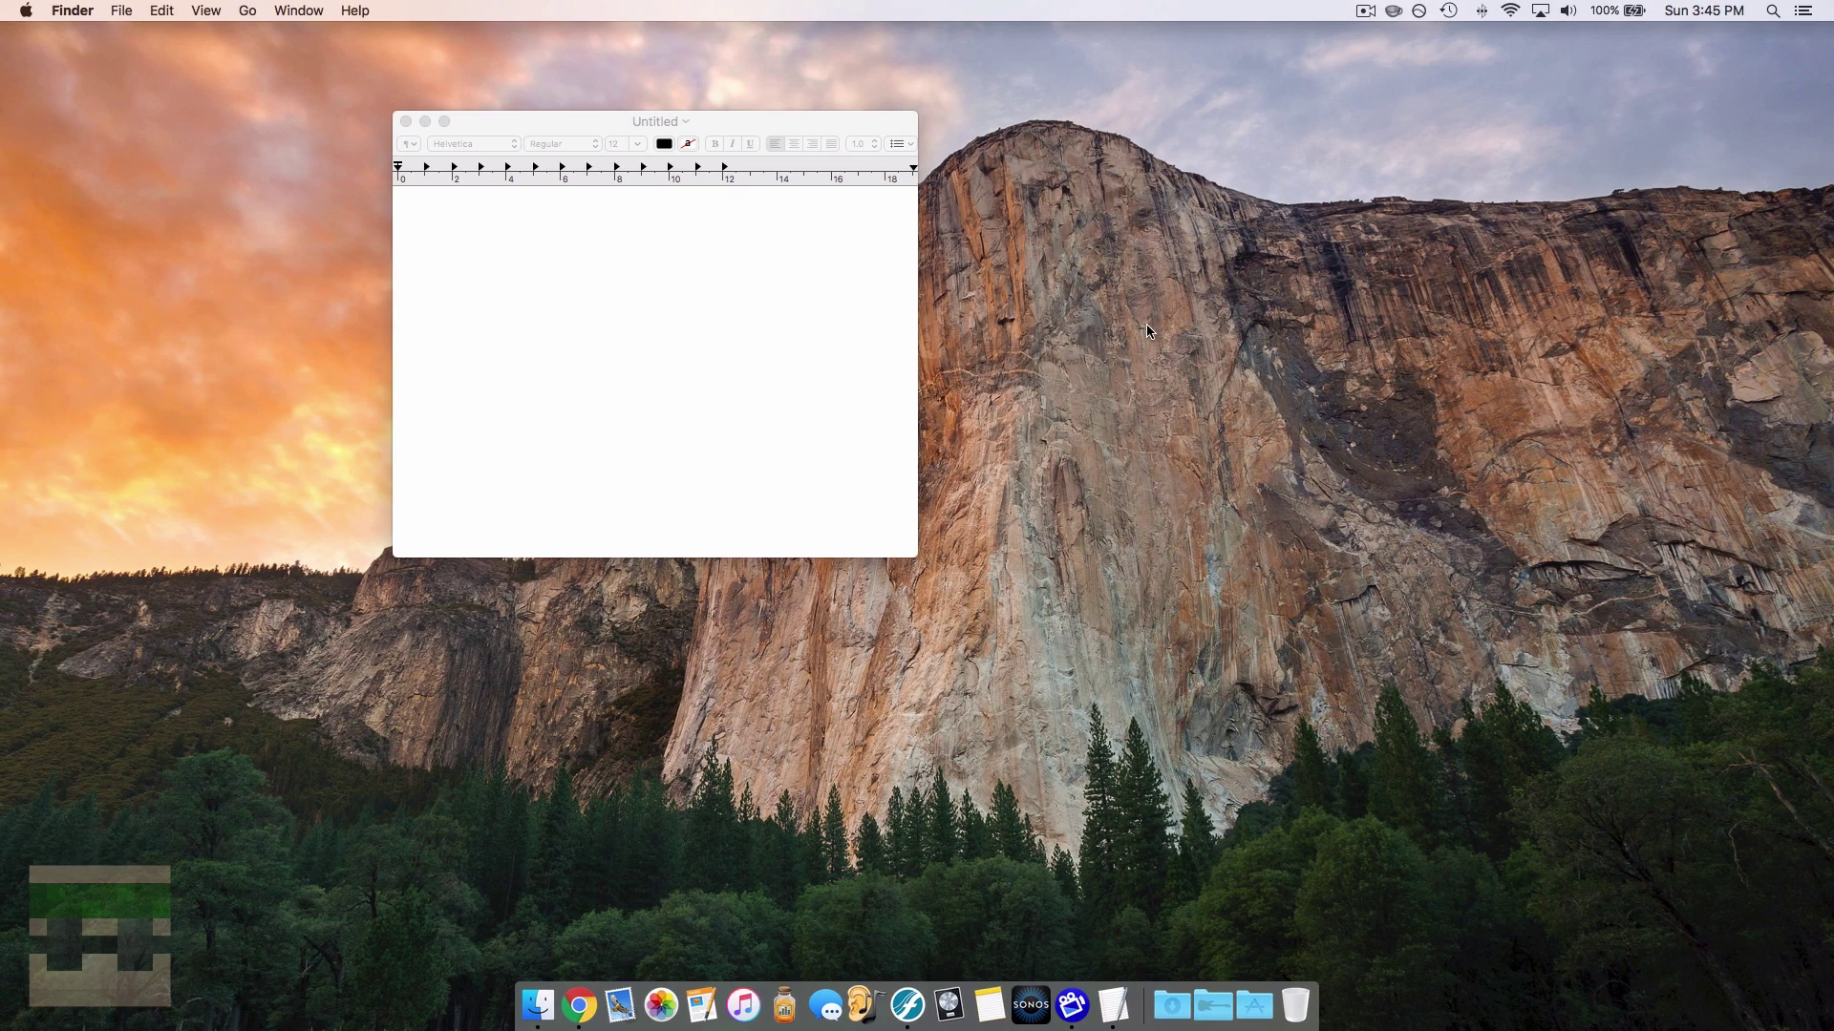
Convert the untitled TextEdit document to plain text.
click(722, 124)
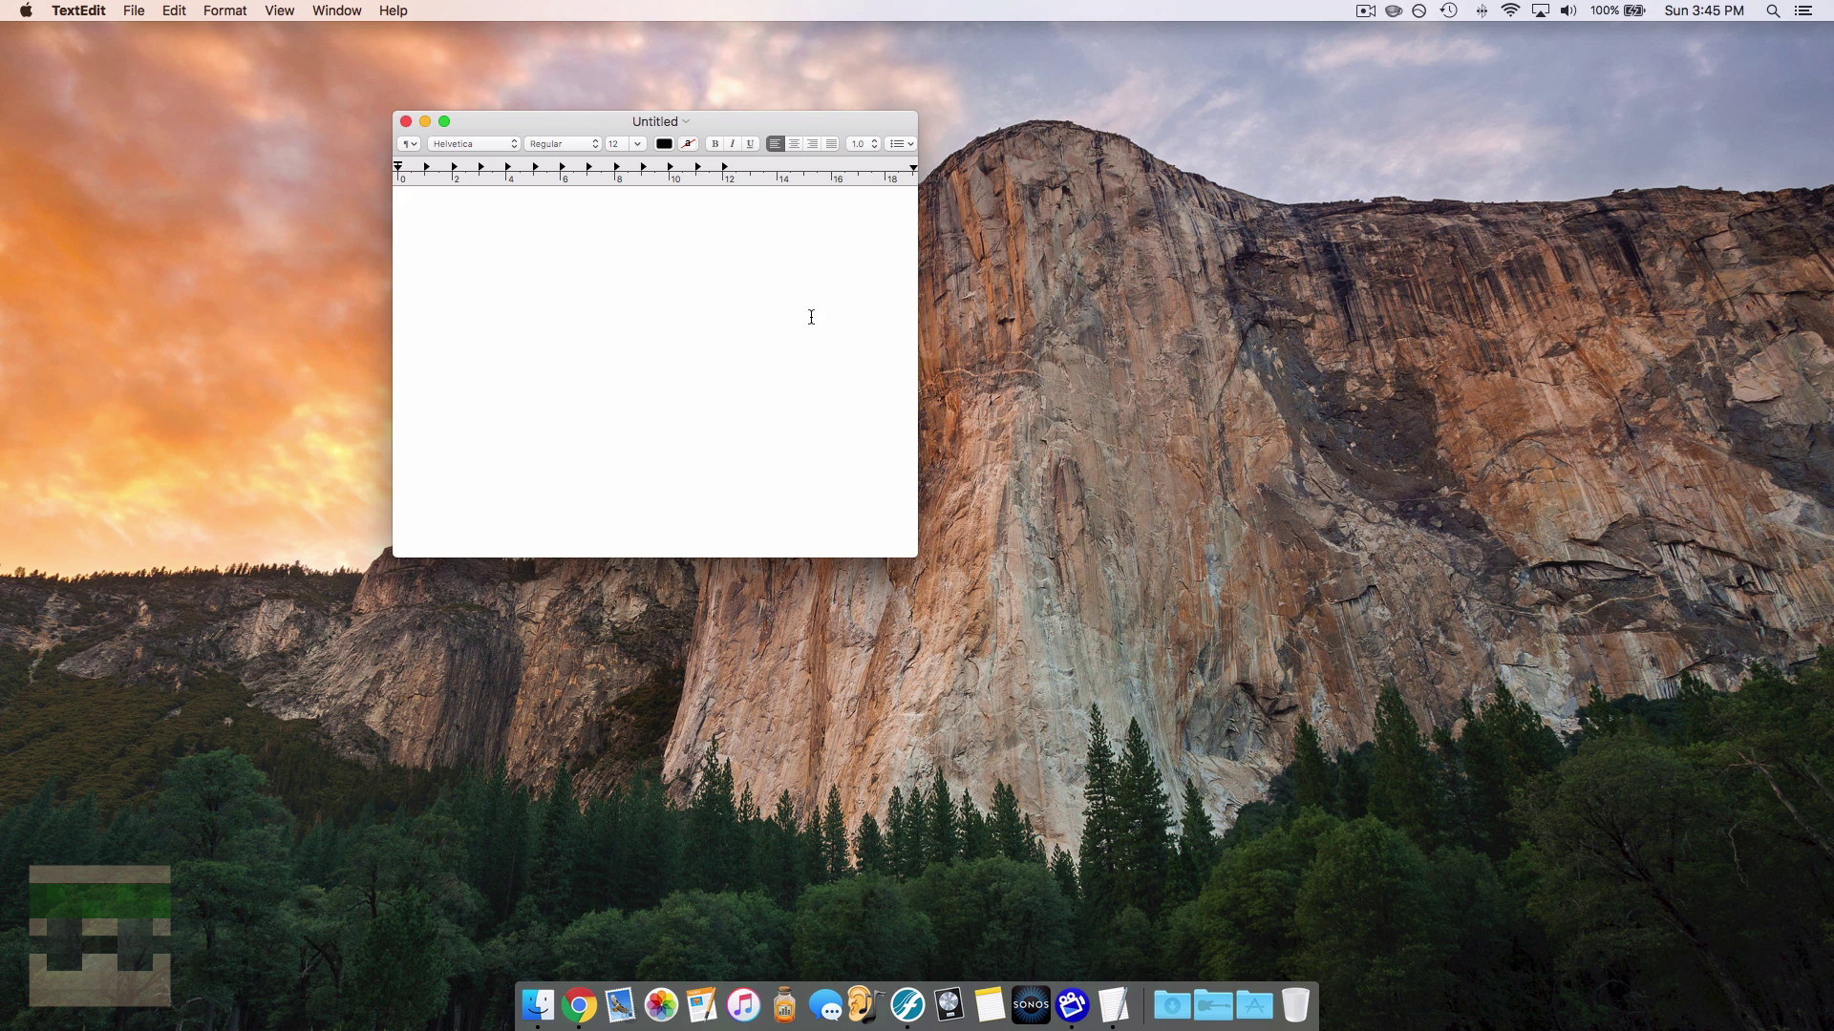
click(225, 11)
click(239, 76)
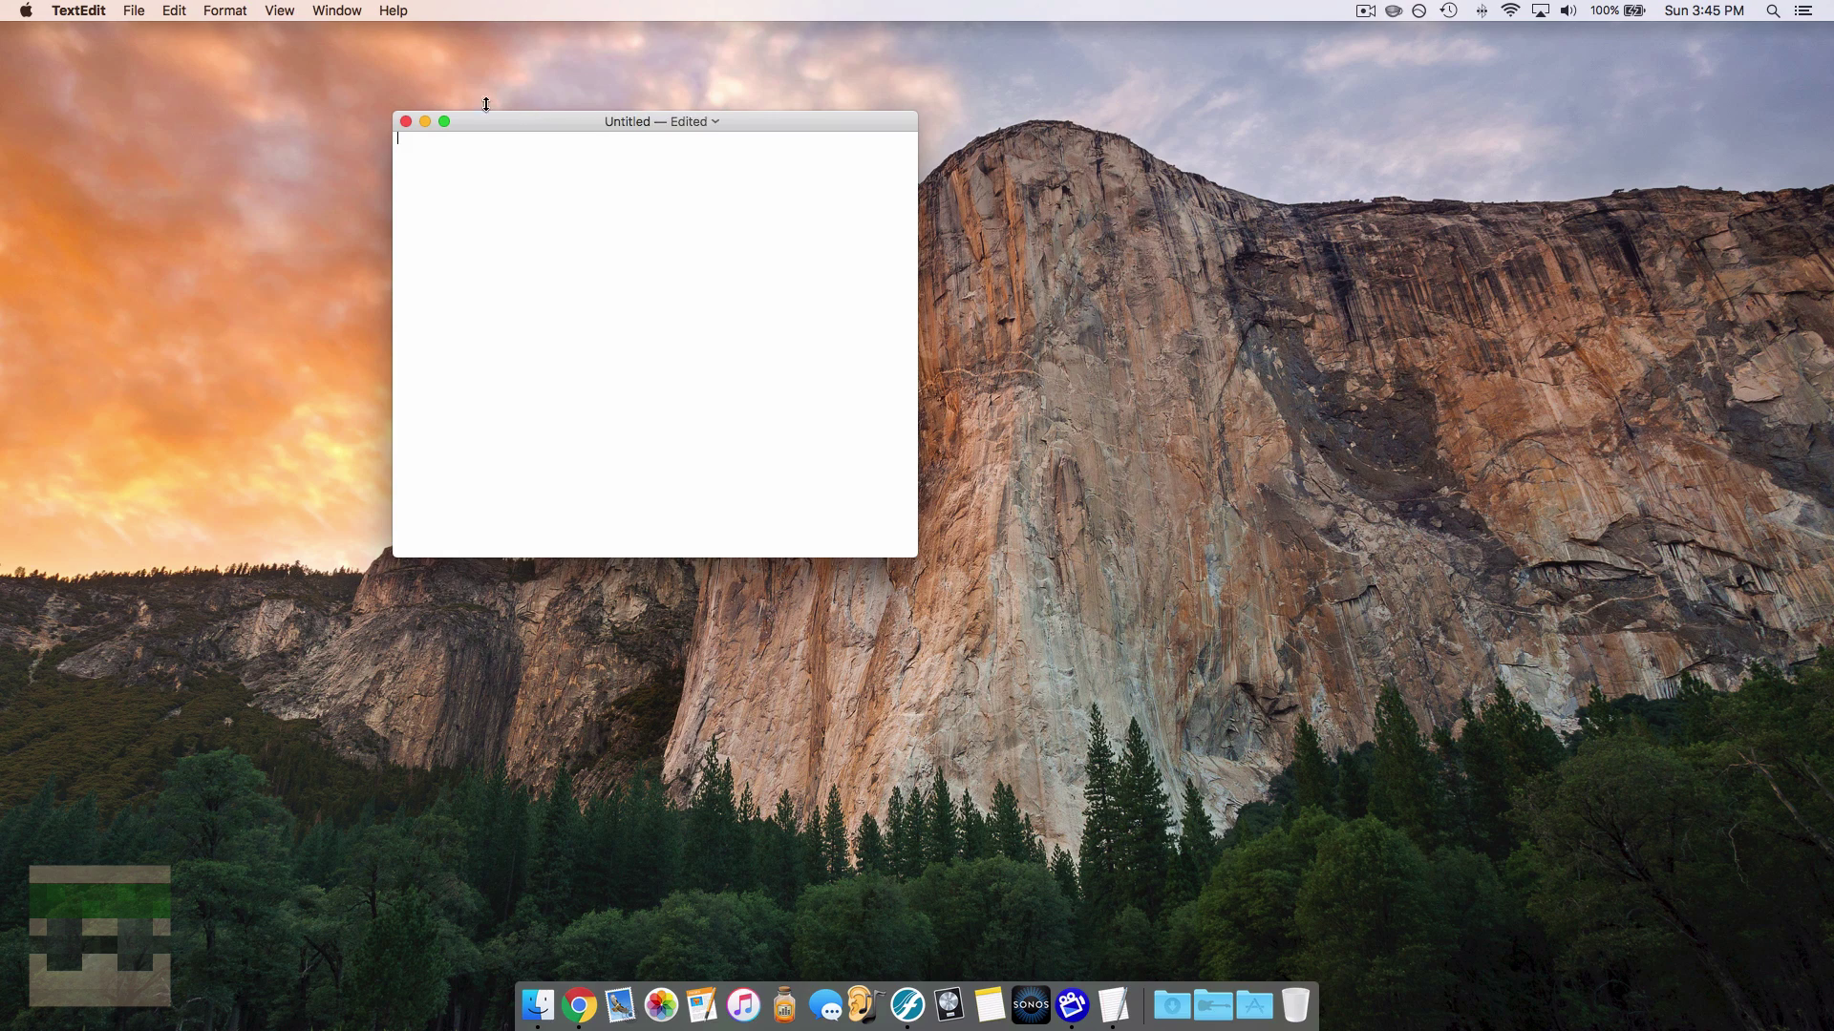
In TextEdit Open and Save preferences, set HTML encoding to Western (Windows Latin 1).
click(98, 11)
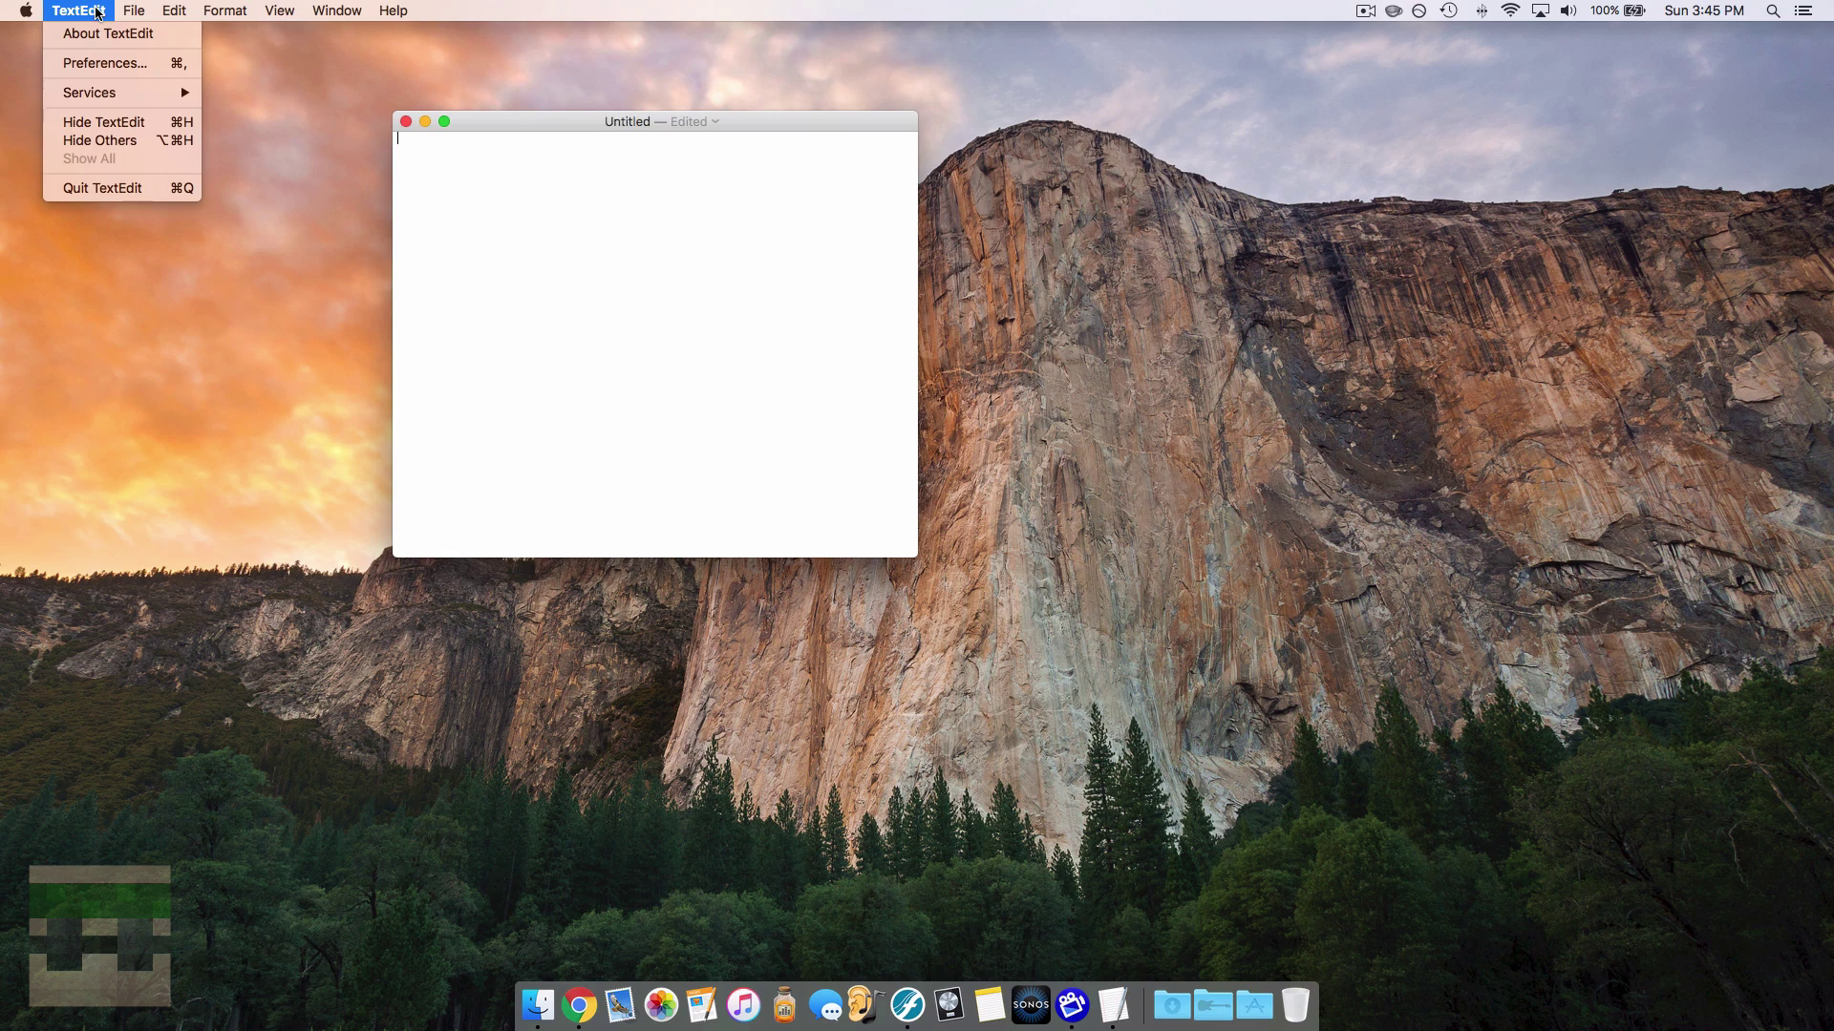
click(105, 63)
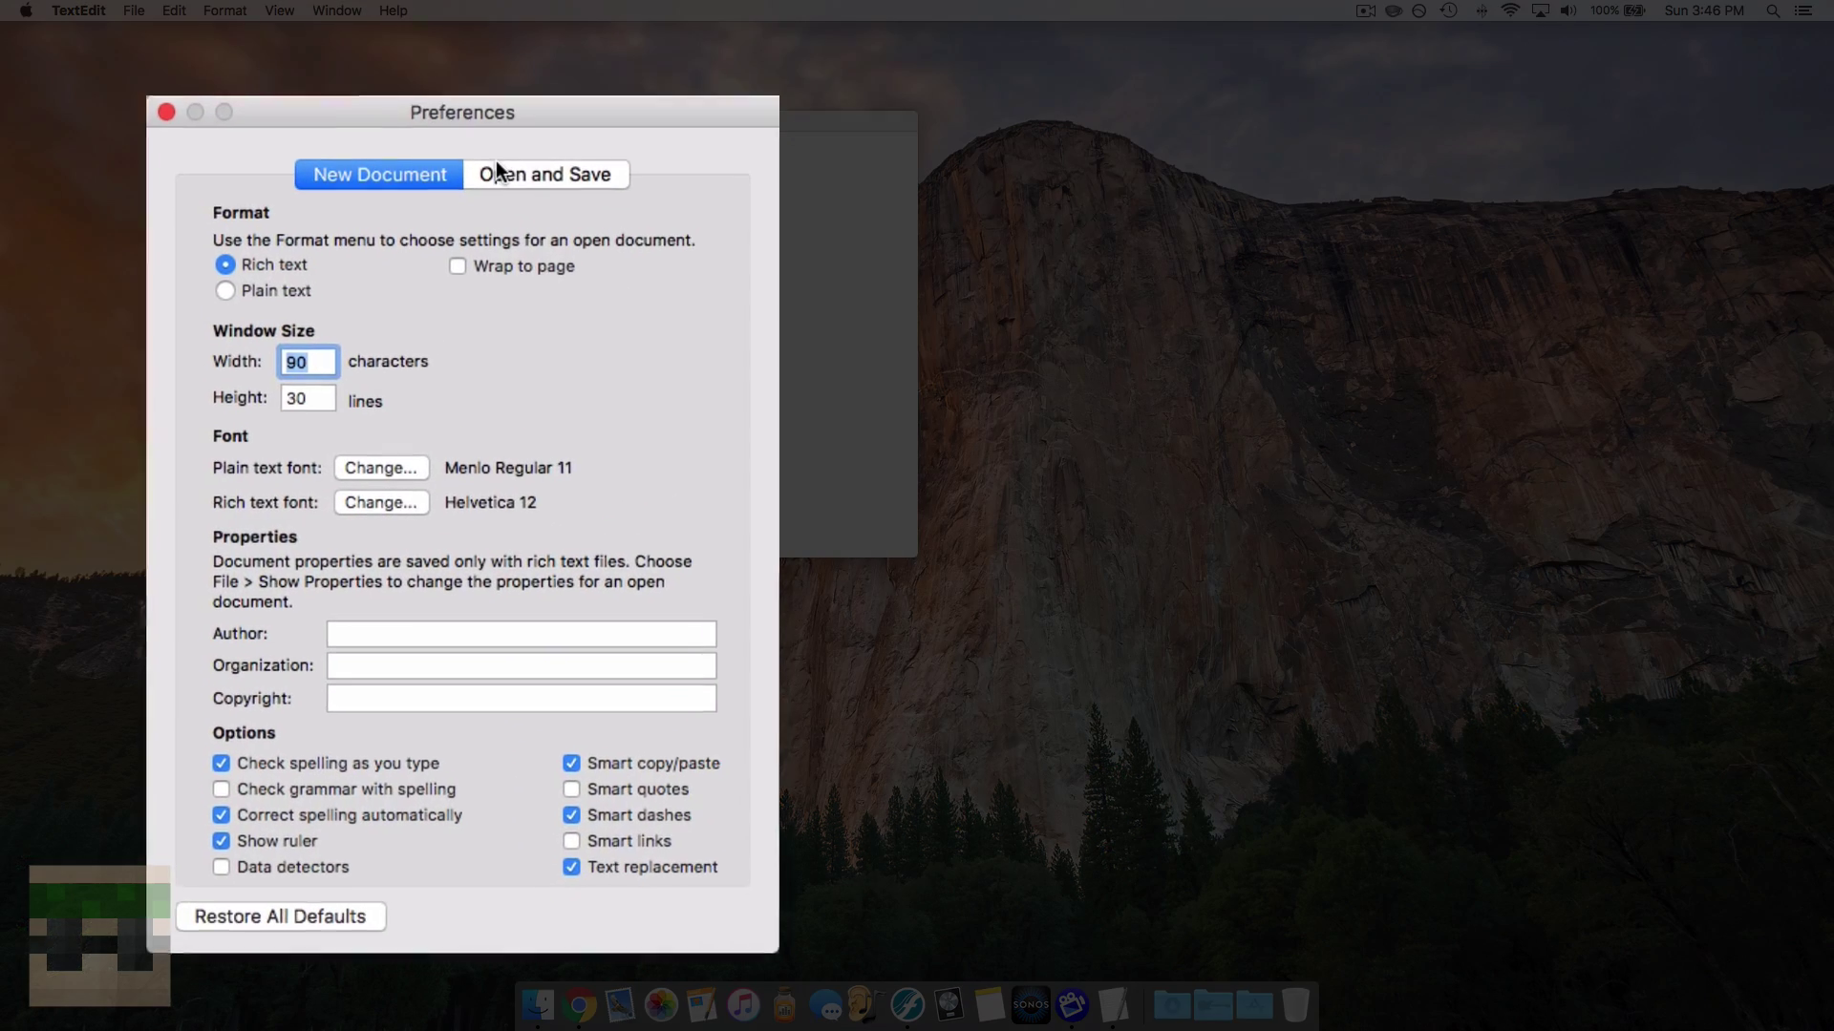
click(493, 258)
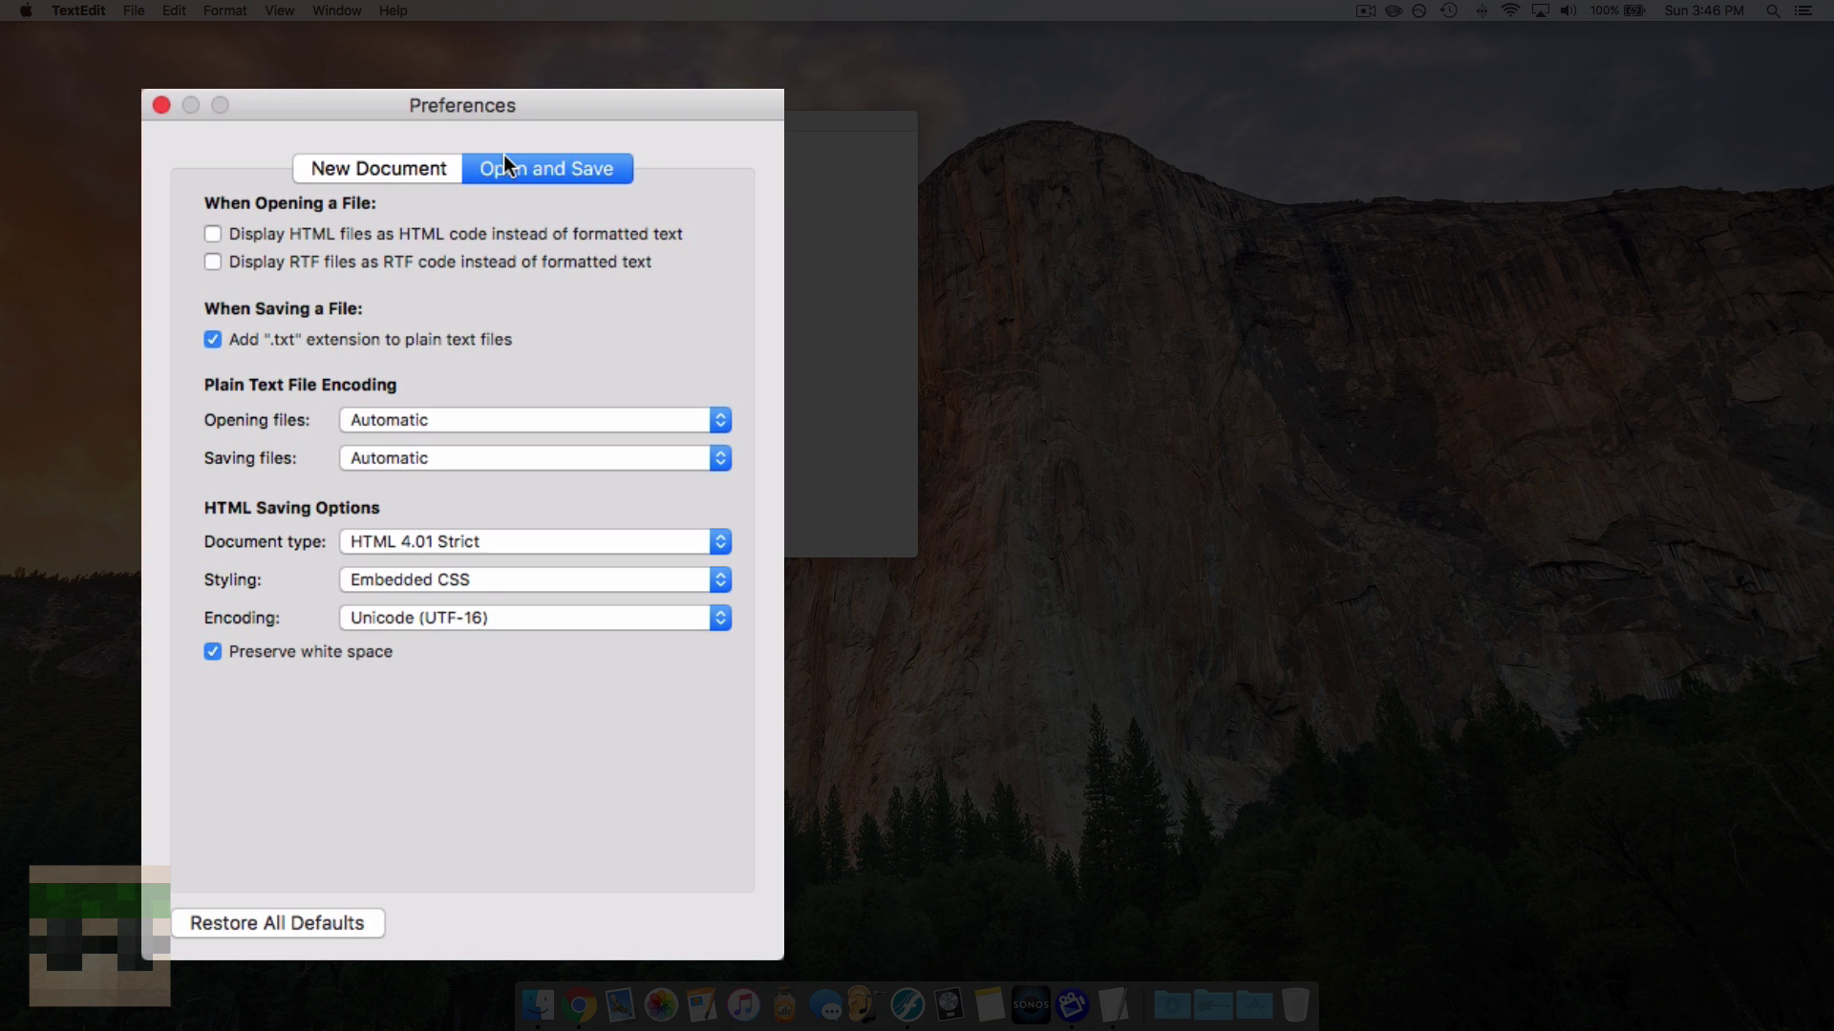
click(489, 616)
click(467, 612)
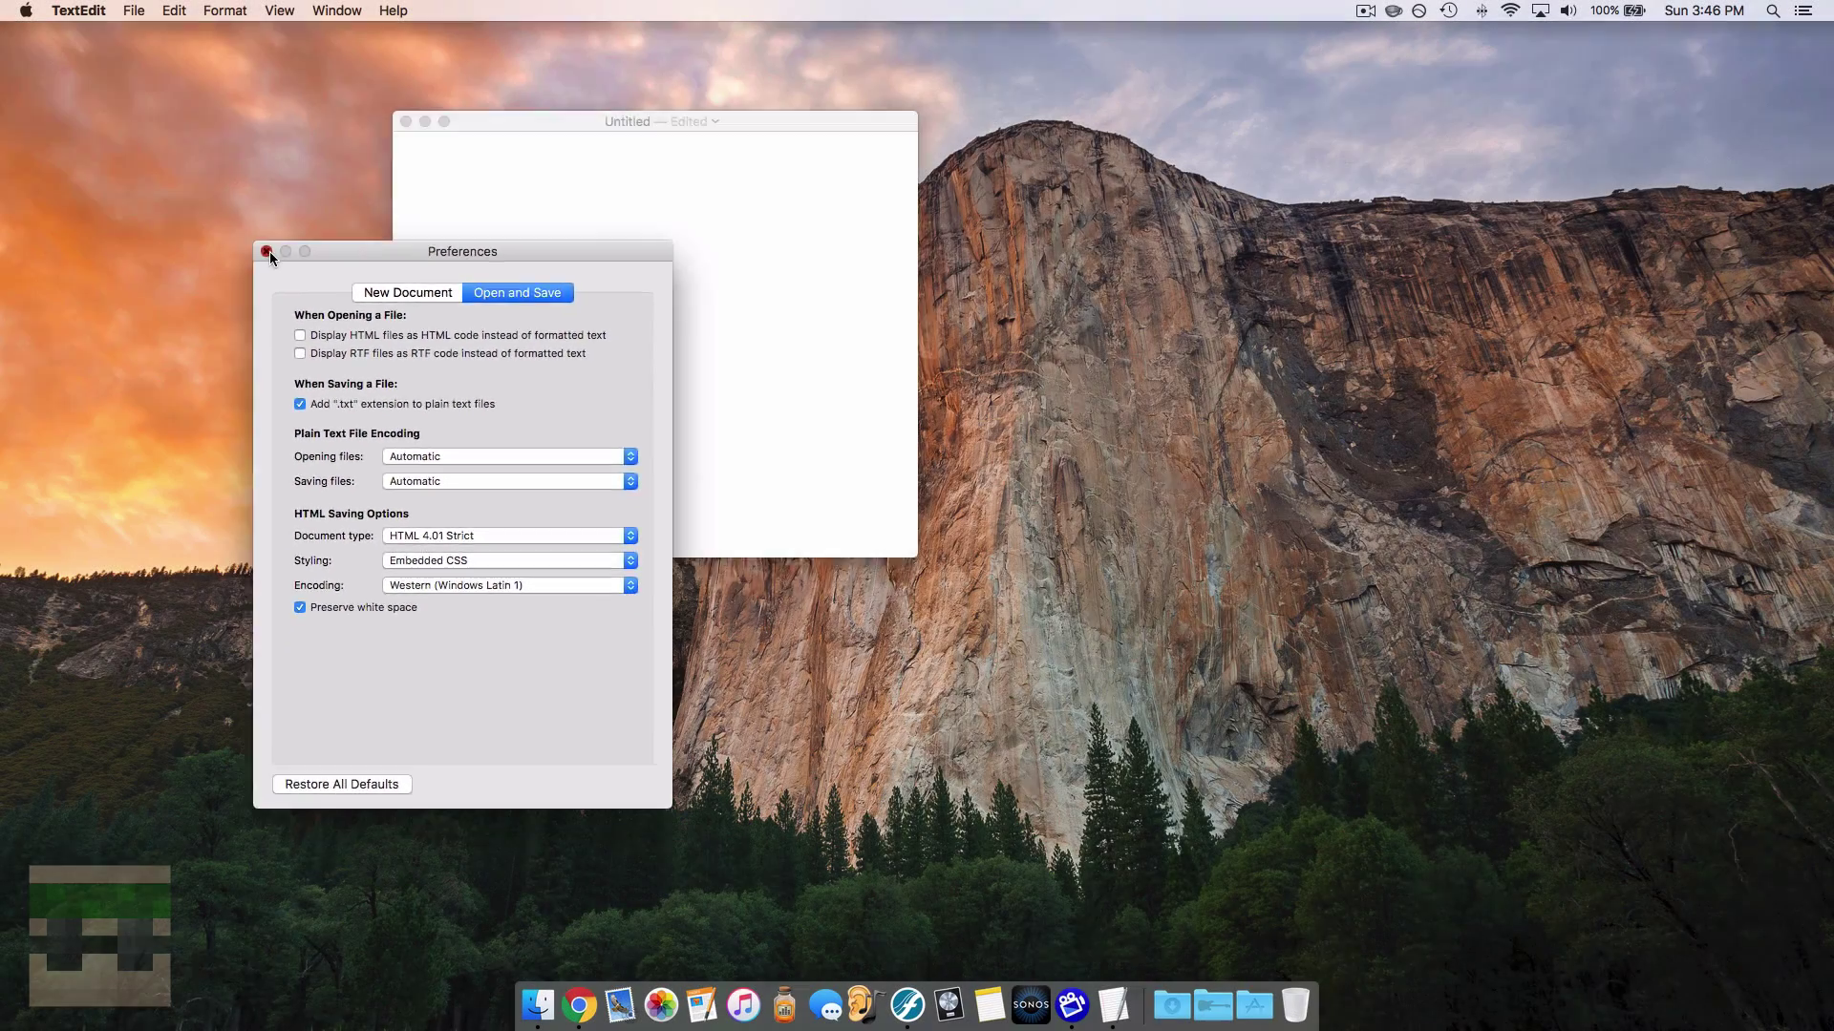
key(super+w)
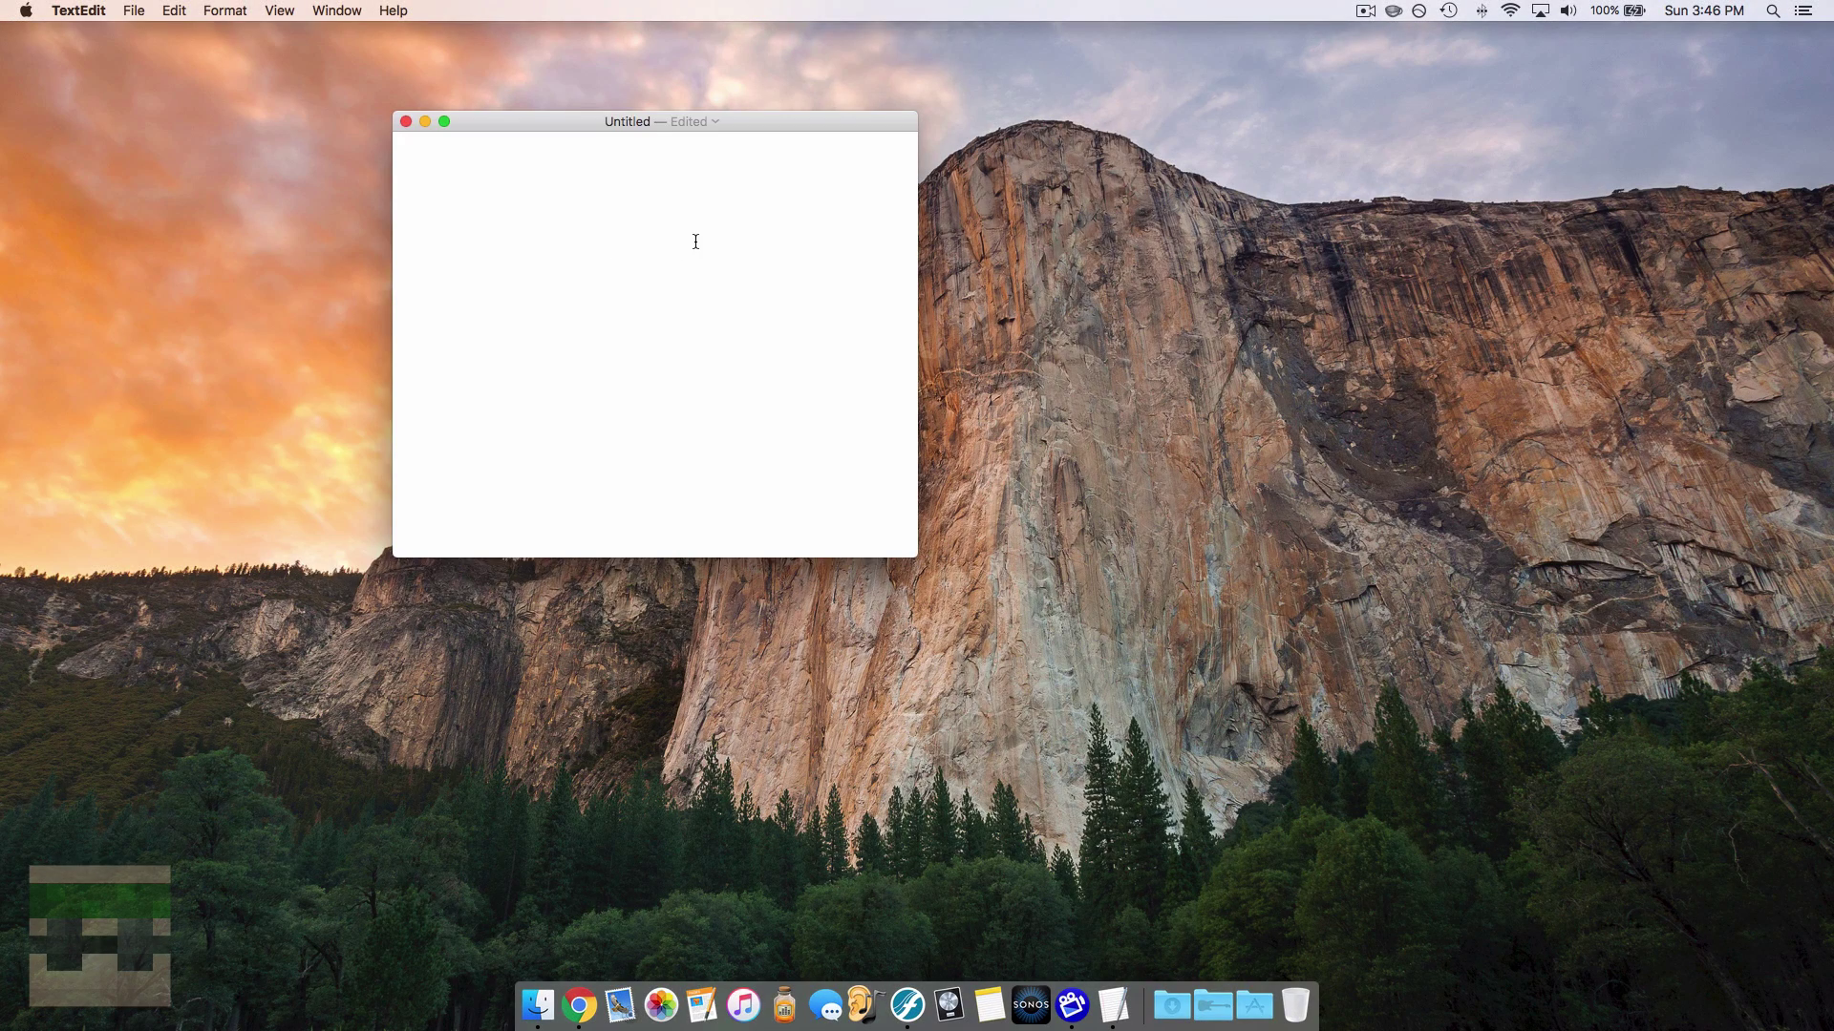